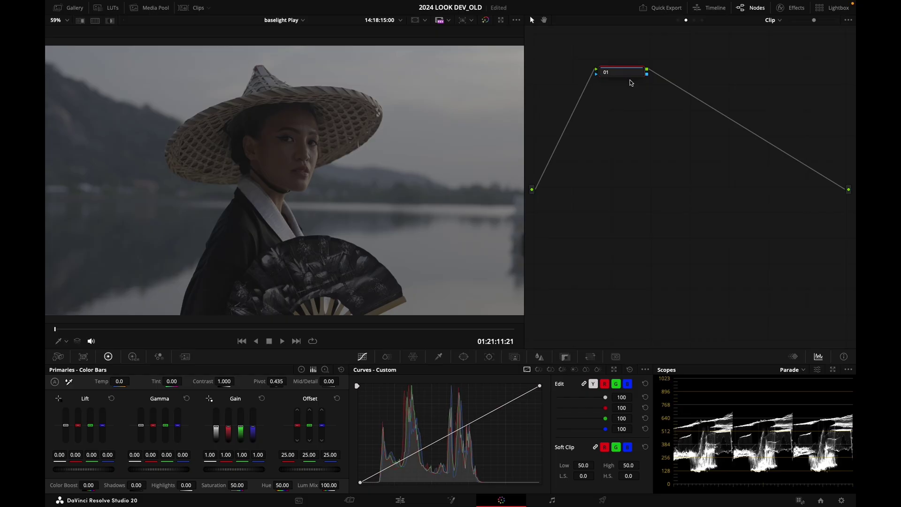
Tidy node 01's position, then search Effects for 'color' and drop Color Space Transform onto it.
drag(631, 78, 623, 78)
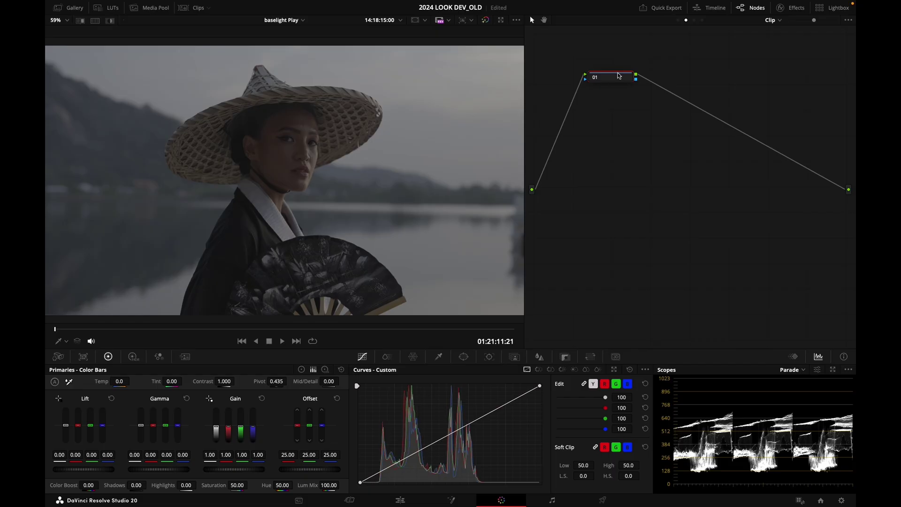
drag(610, 80, 611, 83)
click(788, 13)
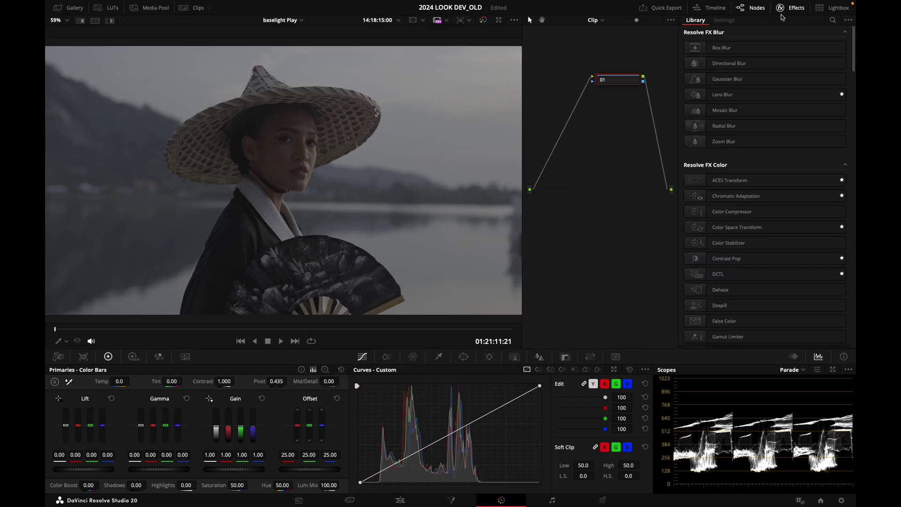
click(832, 20)
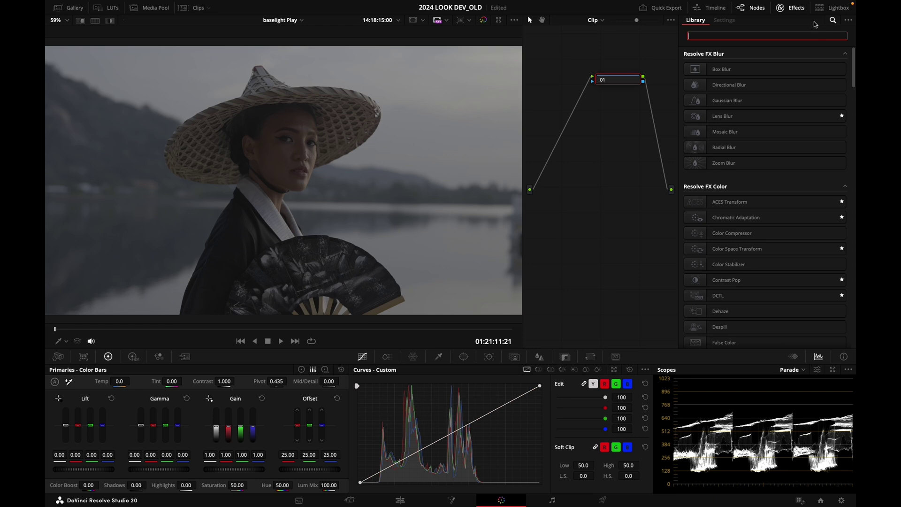
text(color)
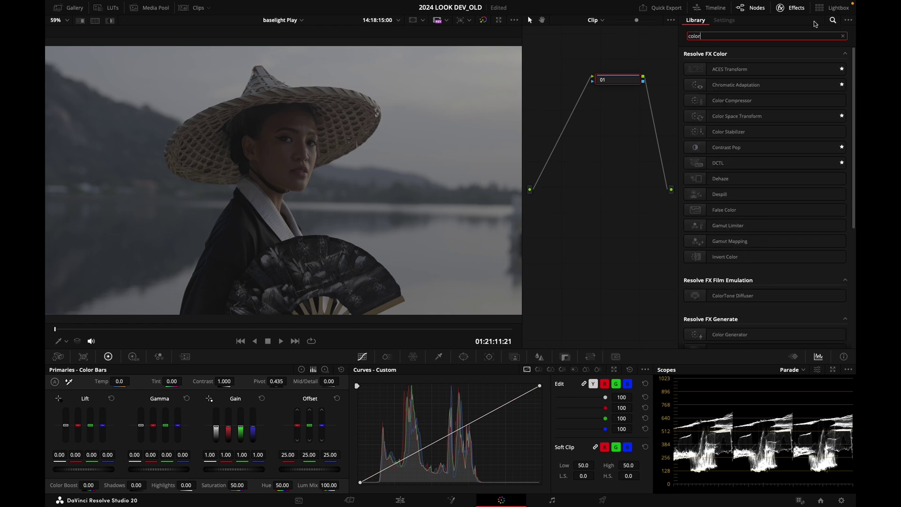
drag(689, 119, 624, 87)
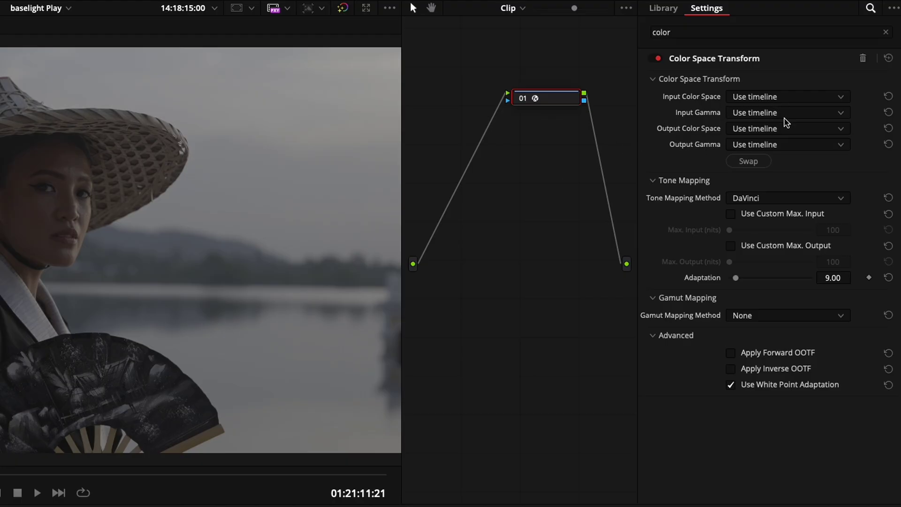
Set the CST input to Sony S-Gamut3.Cine color space with S-Log3 gamma.
click(790, 98)
key(s)
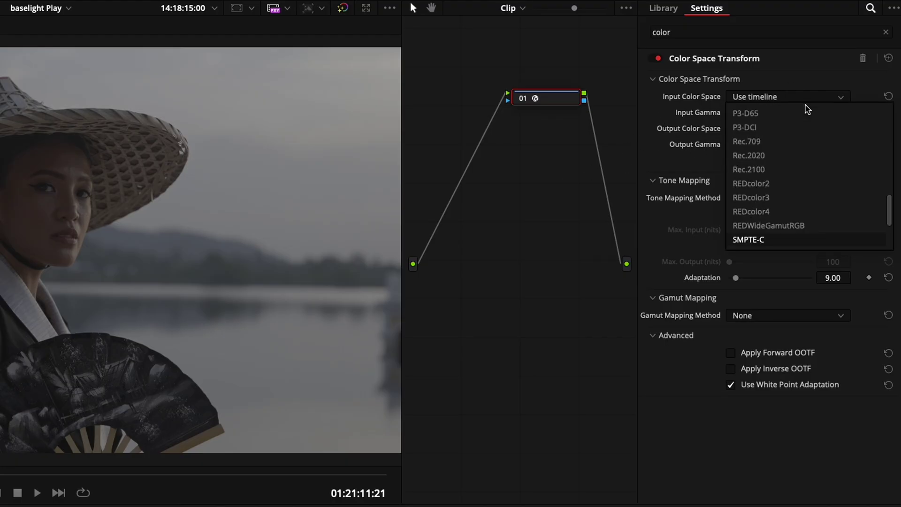
key(Down)
key(Down)
key(Down)
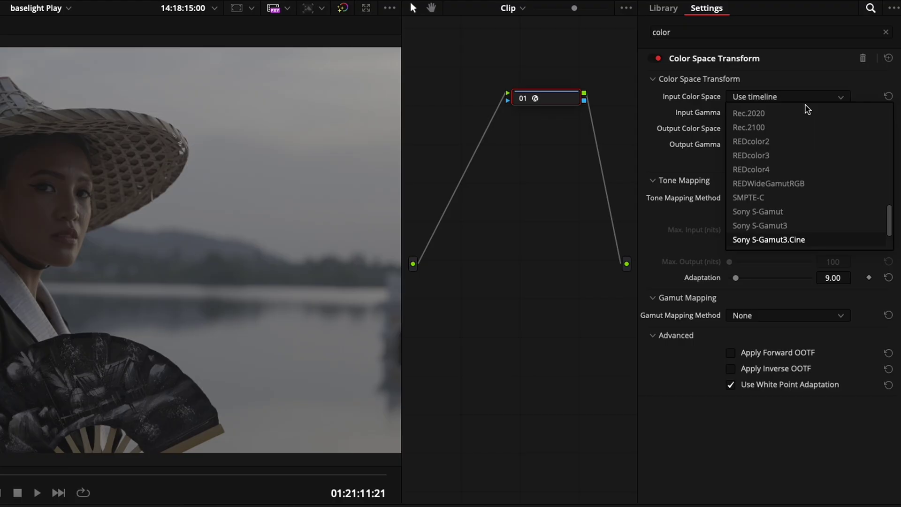
key(Return)
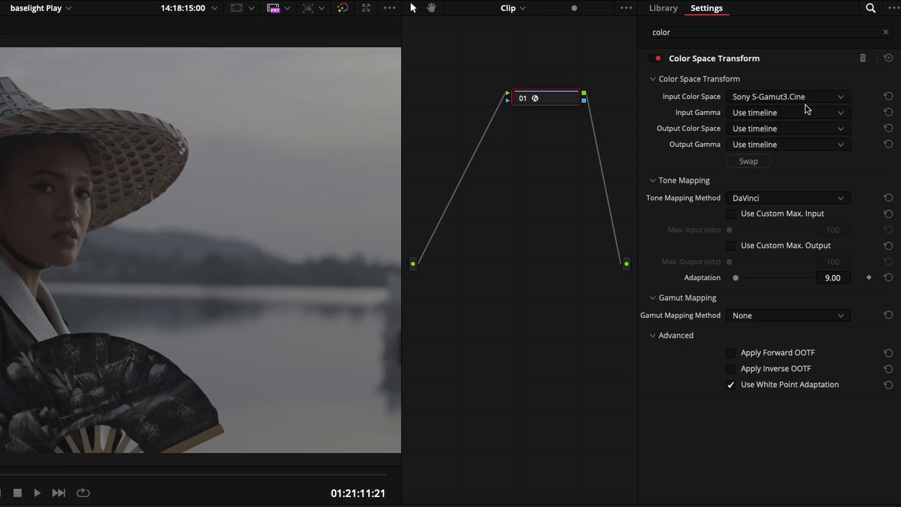
click(750, 113)
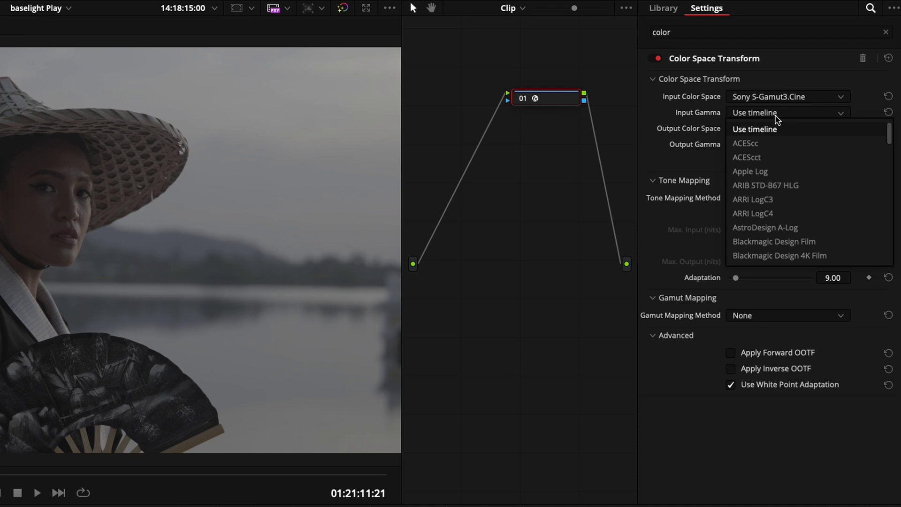
scroll(777, 118, down, 10)
scroll(776, 118, up, 3)
key(Down)
key(Down)
key(Down)
key(Down)
key(Down)
key(Down)
key(Down)
key(Down)
key(Down)
key(Down)
key(Down)
key(Down)
key(Down)
key(Down)
key(Down)
key(Down)
key(Down)
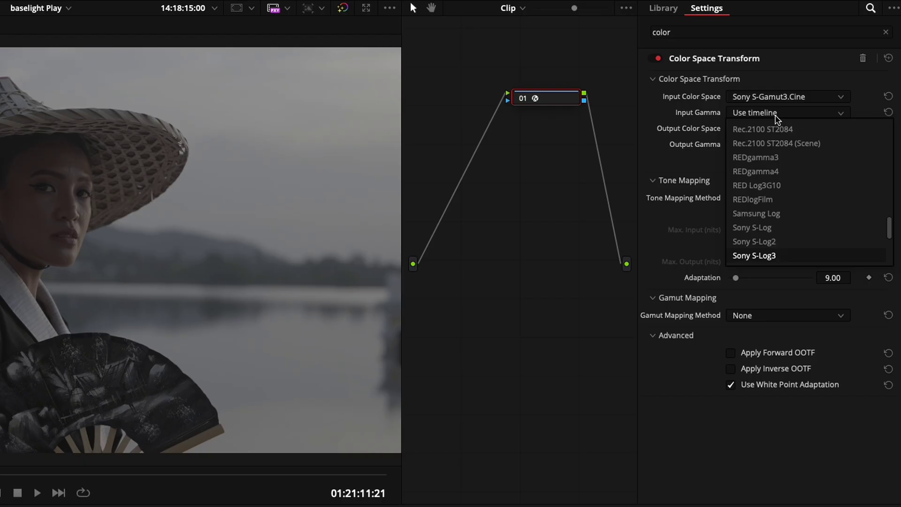
key(Return)
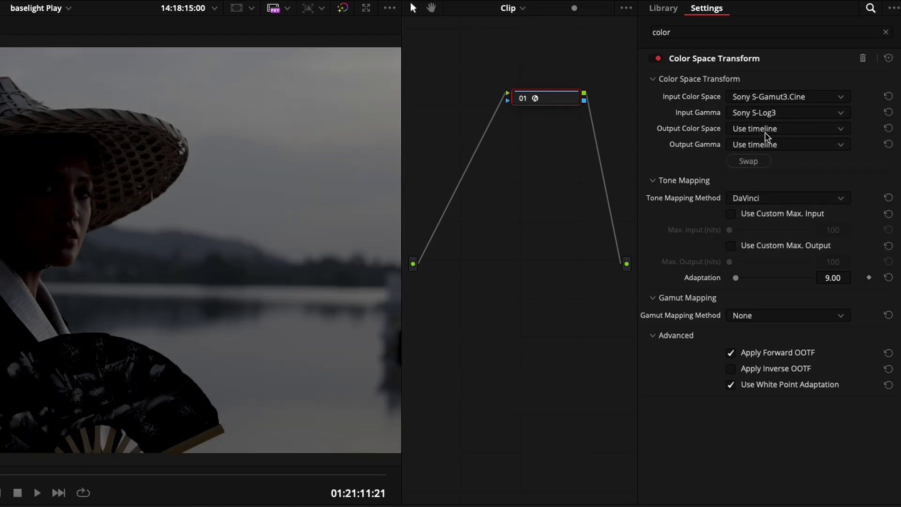
Set the CST output to Rec.709, Gamma 2.4, with Saturation Compression gamut mapping.
click(762, 133)
scroll(784, 197, down, 5)
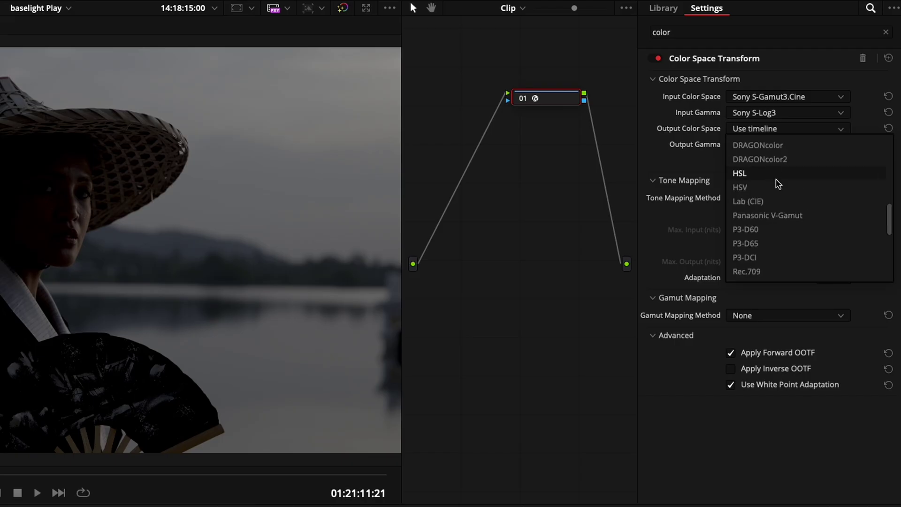
click(782, 272)
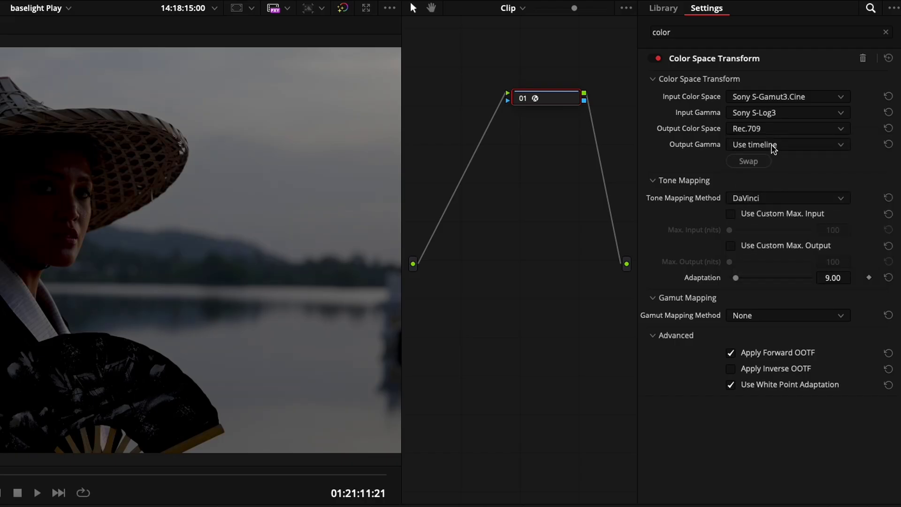
click(773, 146)
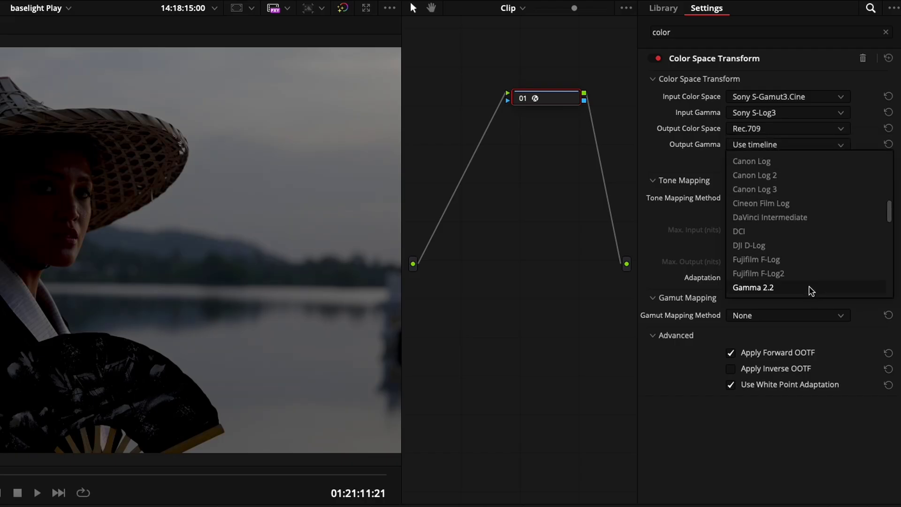
scroll(807, 289, down, 1)
click(807, 289)
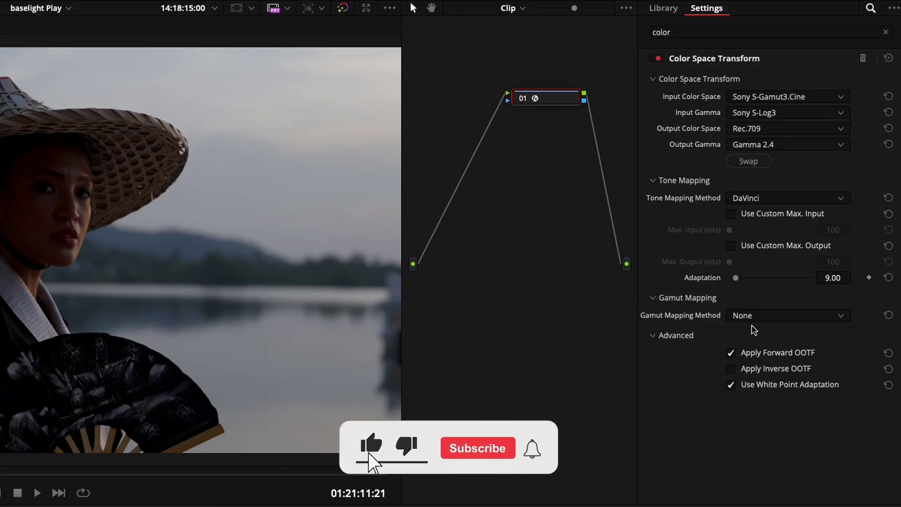
click(779, 315)
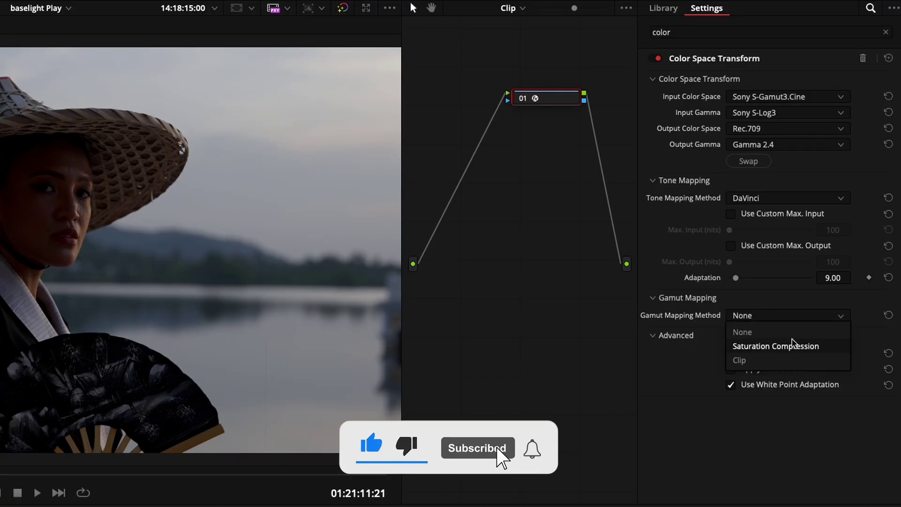
click(788, 344)
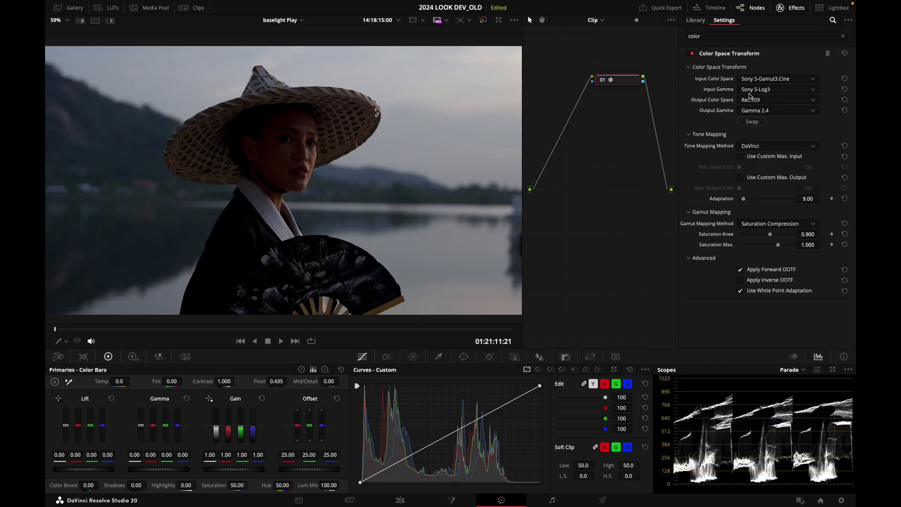
Hide the effects library and insert a new node 02 ahead of the >709 node.
click(791, 8)
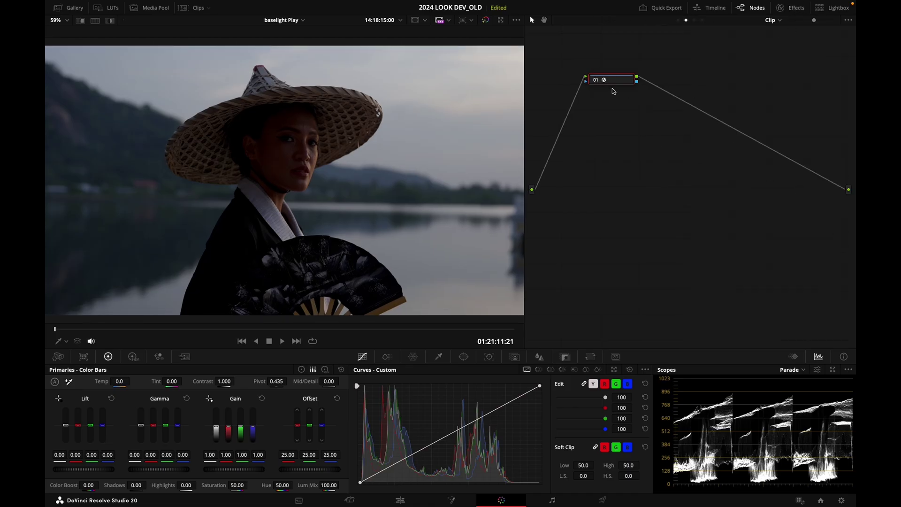
drag(625, 81, 700, 115)
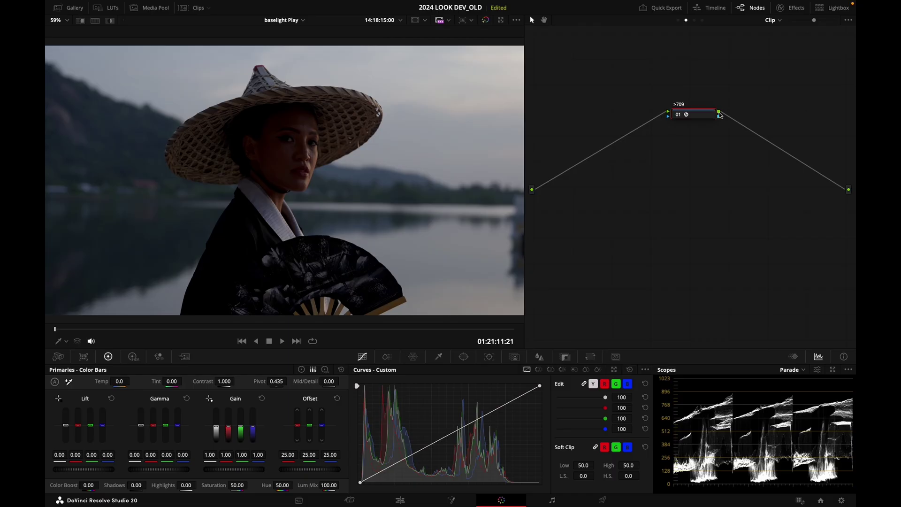
key(shift+s)
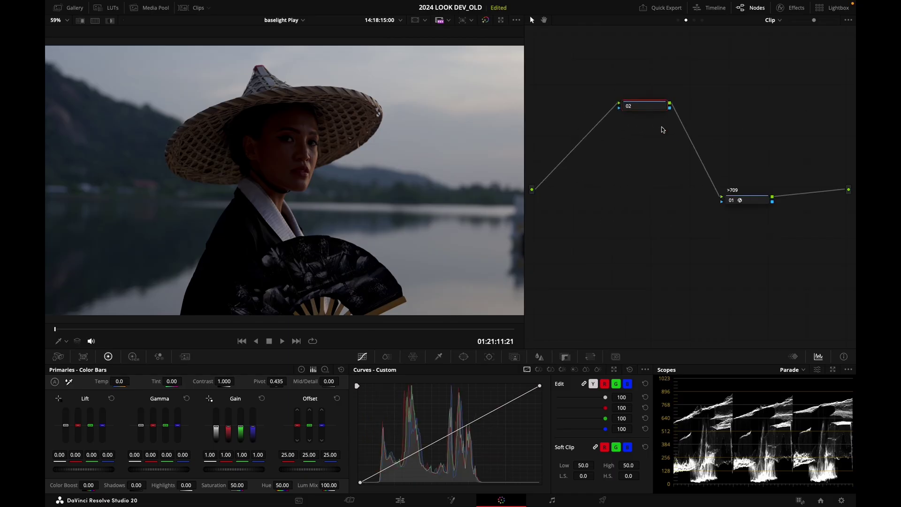
Toggle the >709 transform off with Ctrl+D to compare, repositioning node 02.
click(750, 202)
key(ctrl+d)
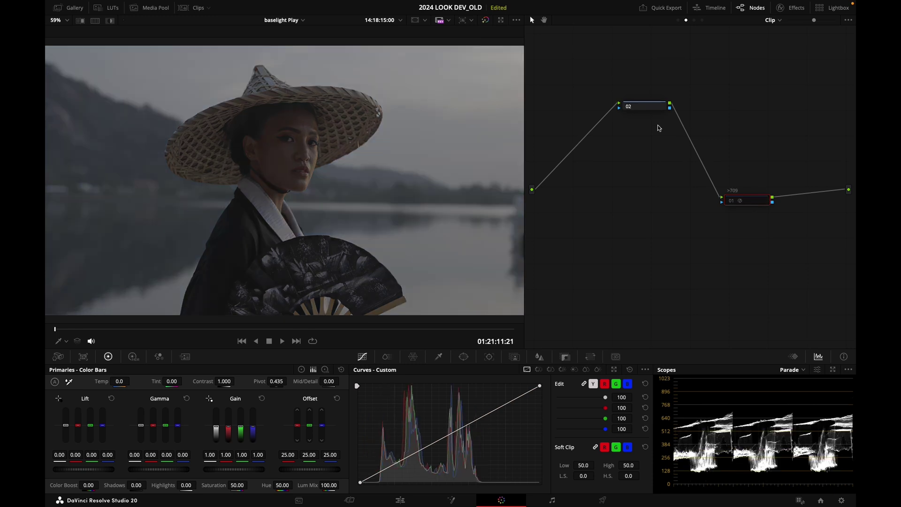
drag(651, 109, 623, 110)
click(757, 201)
key(ctrl+d)
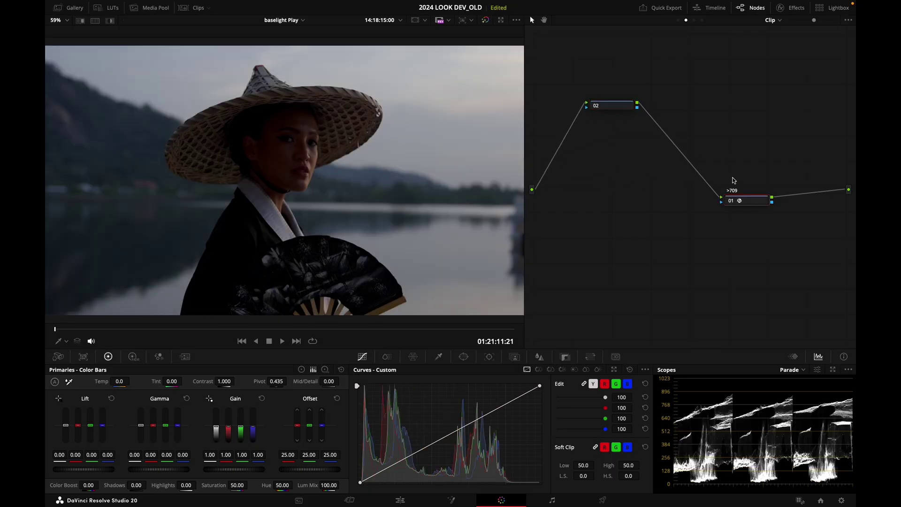
Re-enable the >709 transform, raise node 02's Offset to about 30.5, and label it BASE.
key(ctrl+d)
key(ctrl+d)
click(631, 109)
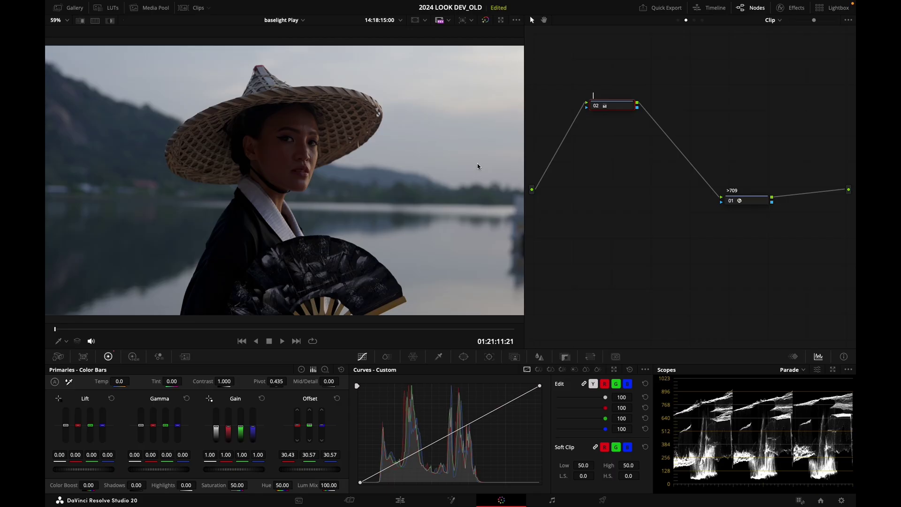
text(BASE)
key(Return)
drag(626, 107, 609, 91)
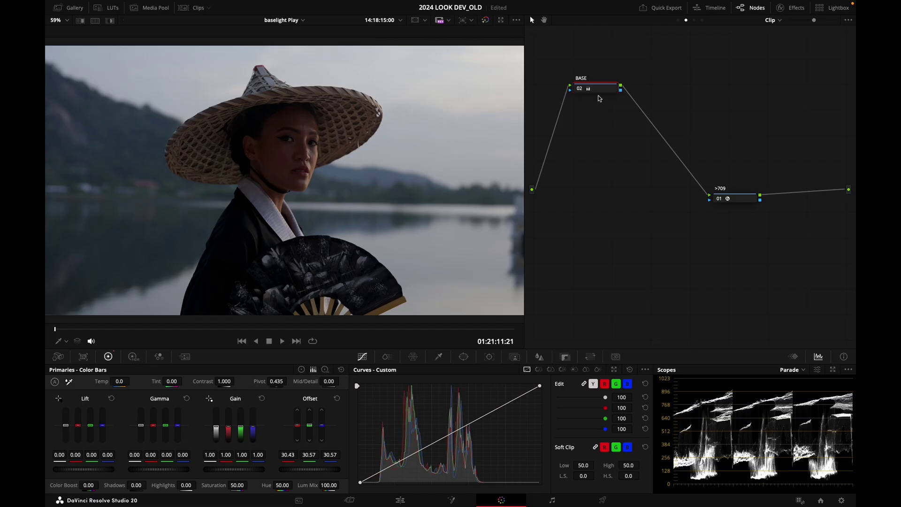
Add node 03 after BASE and turn on Editable Splines for its curve.
key(alt+s)
drag(667, 89, 690, 154)
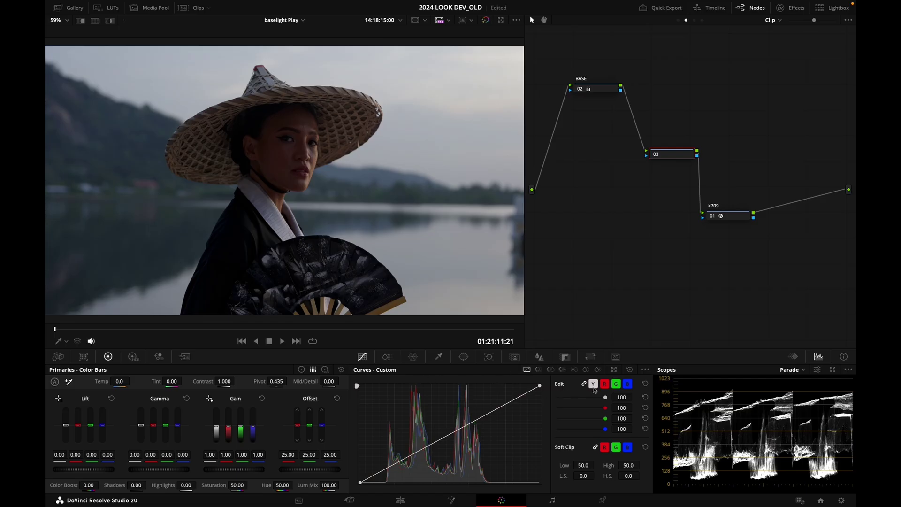
click(645, 369)
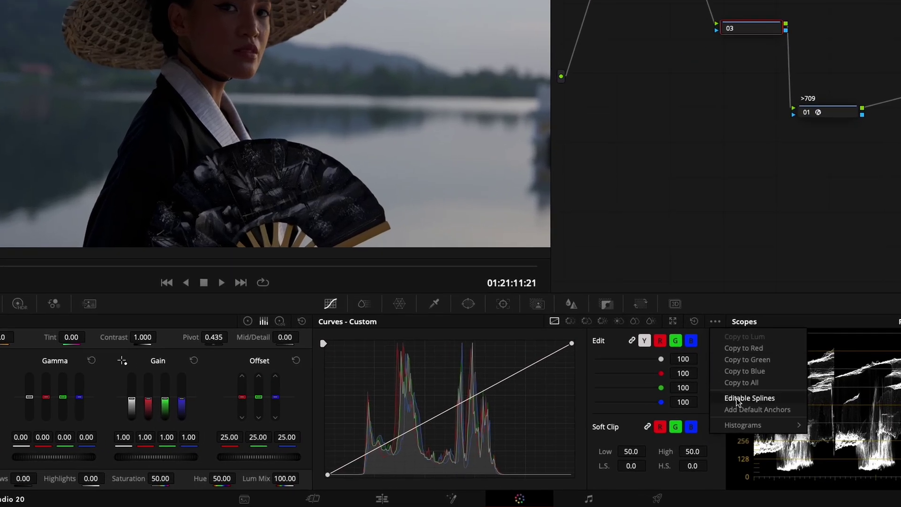
click(717, 409)
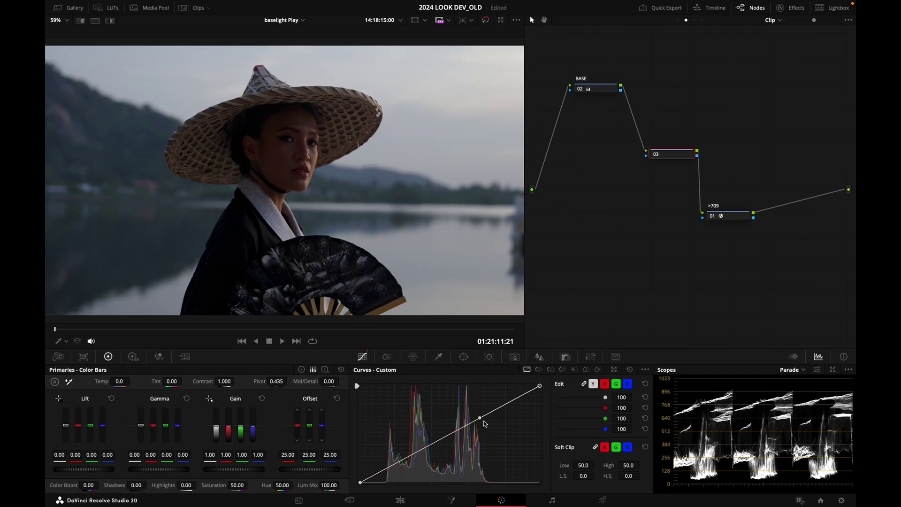
Raise the midtones, deepen the shadows, lift the low endpoint, and toggle node 03 to compare.
drag(484, 422, 463, 403)
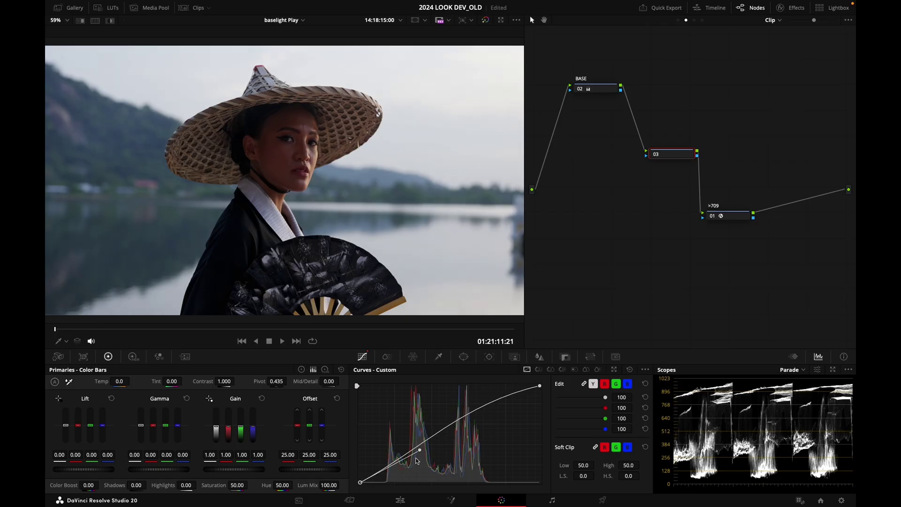
drag(418, 457, 417, 471)
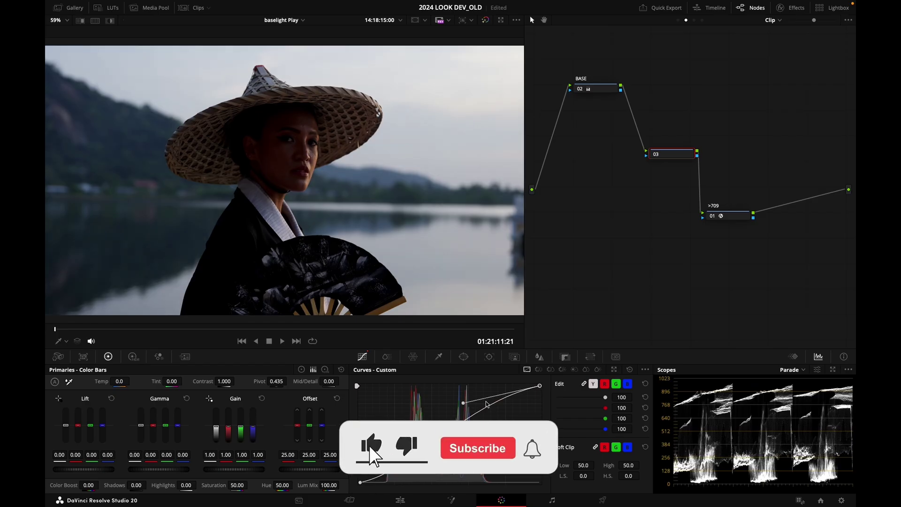
drag(463, 415, 457, 396)
click(360, 482)
drag(415, 471, 429, 459)
key(ctrl+d)
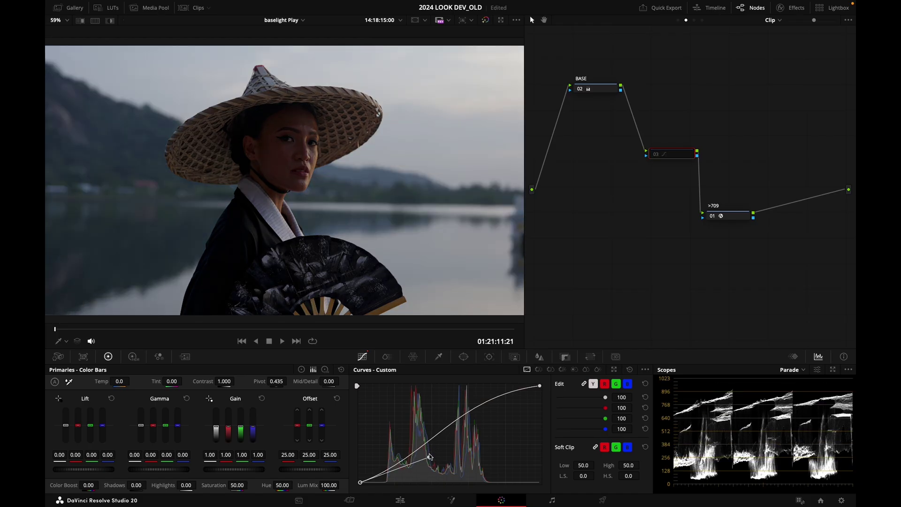
key(ctrl+d)
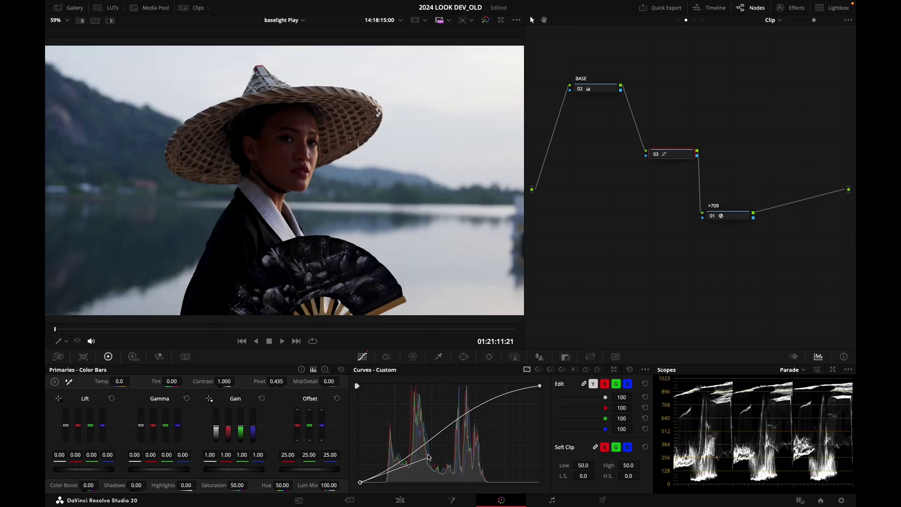
key(ctrl+d)
key(ctrl+d)
key(ctrl+d)
key(ctrl+d)
key(ctrl+d)
Label node 03 CONTRAST.
key(ctrl+d)
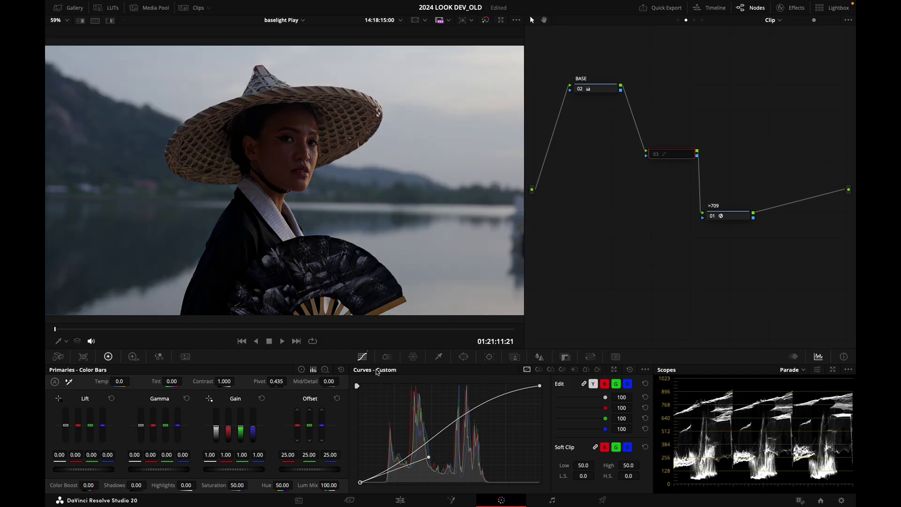
key(ctrl+d)
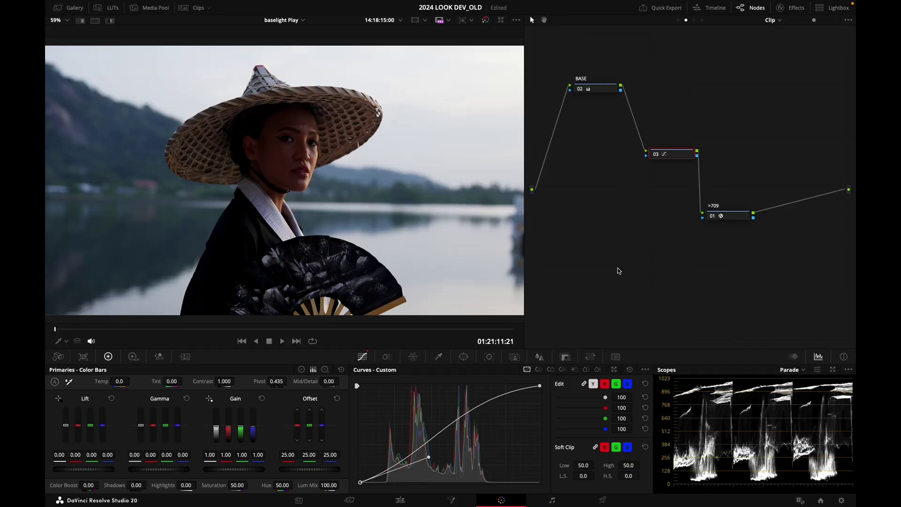
text(RAST)
key(Return)
Ease the curve intensity down to 80, toggling the CONTRAST node to compare.
key(ctrl+d)
key(ctrl+d)
key(ctrl+d)
key(ctrl+d)
drag(606, 398, 595, 402)
key(ctrl+d)
key(ctrl+d)
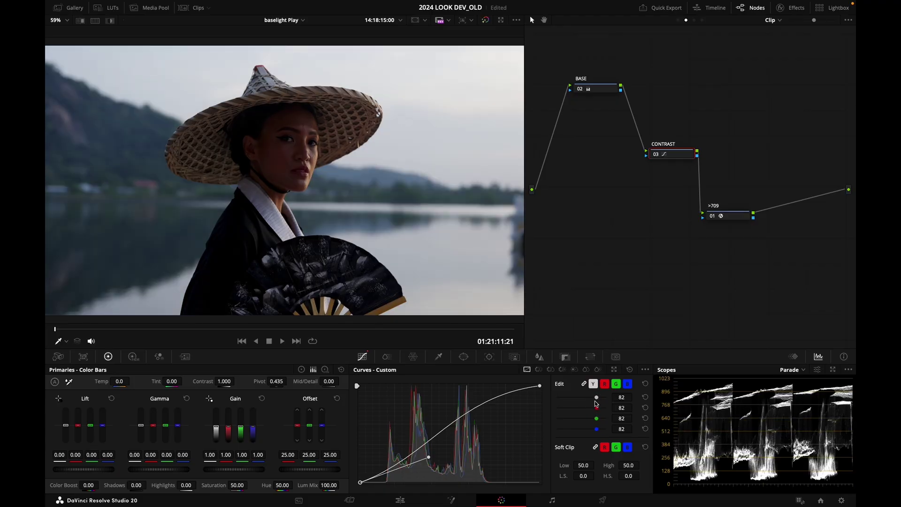
key(ctrl+d)
key(ctrl+d)
drag(598, 399, 595, 399)
key(ctrl+d)
key(ctrl+d)
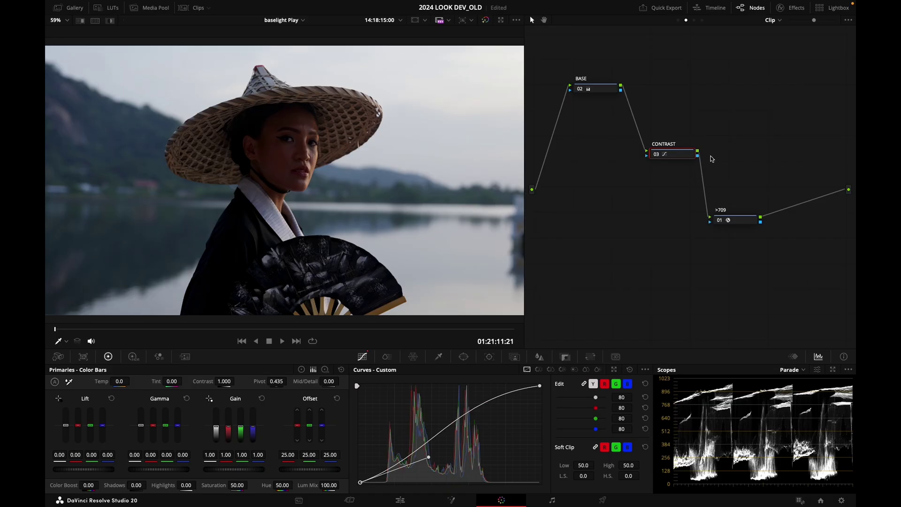
Add serial node 04 after CONTRAST and label it SATURATION.
key(alt+s)
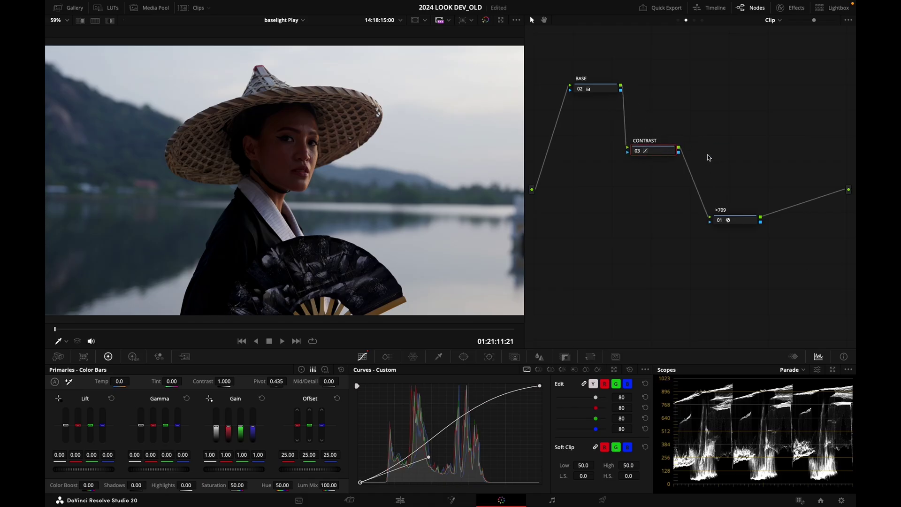
click(711, 155)
drag(712, 156, 722, 156)
double_click(724, 146)
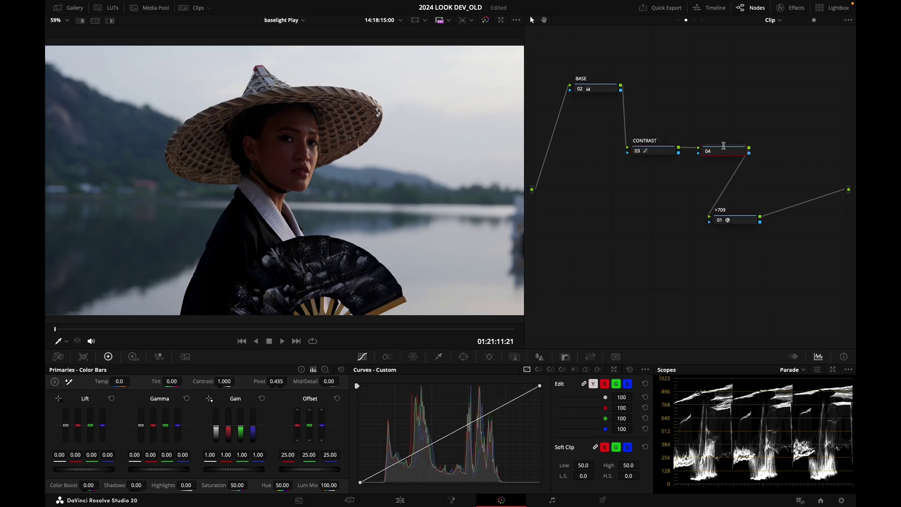
text(SATURATION)
key(Return)
Lower saturation to 40.88 and toggle the SATURATION node to compare.
key(ctrl+d)
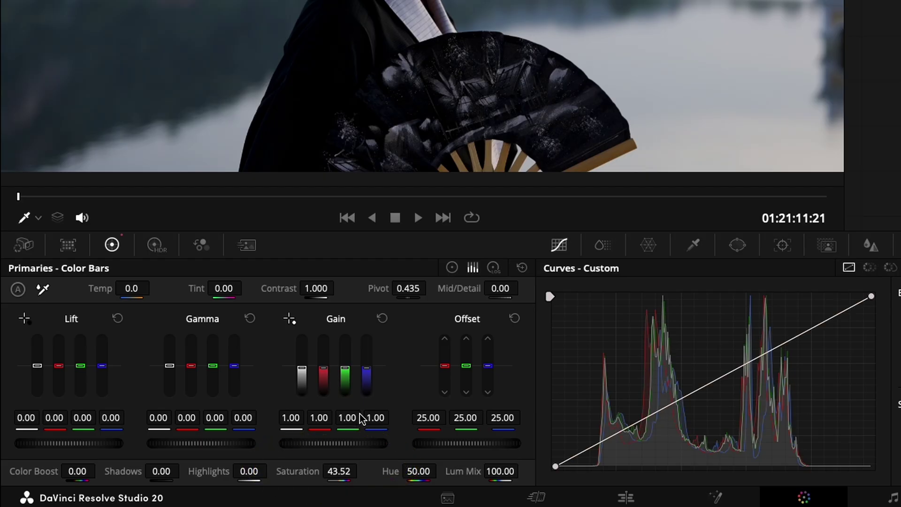
key(ctrl+d)
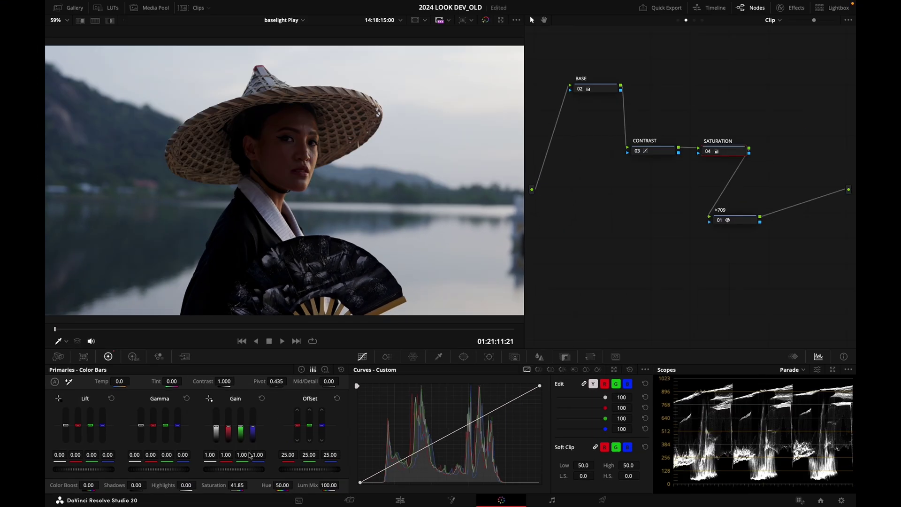
key(ctrl+d)
key(ctrl+d)
key(ctrl+d)
key(ctrl+d)
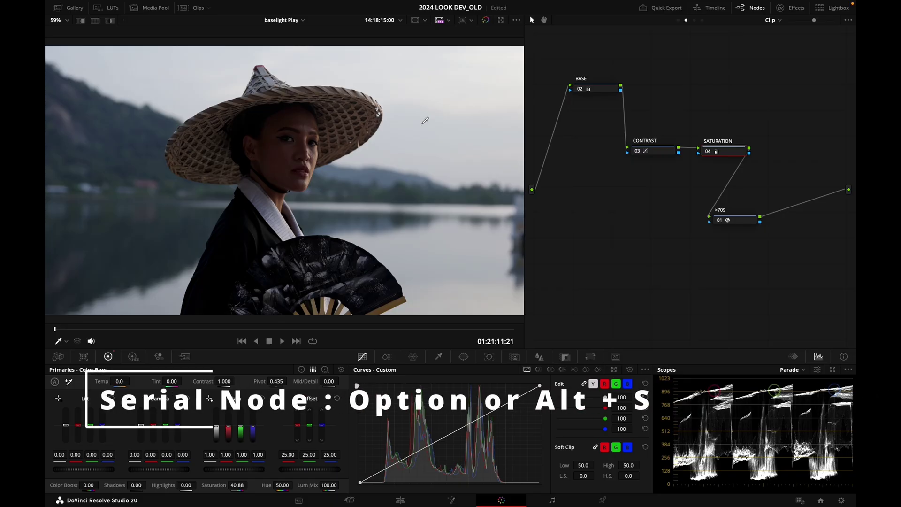
Add node 05 after SATURATION and label it TINT.
key(alt+s)
drag(766, 185, 622, 186)
text(TINT)
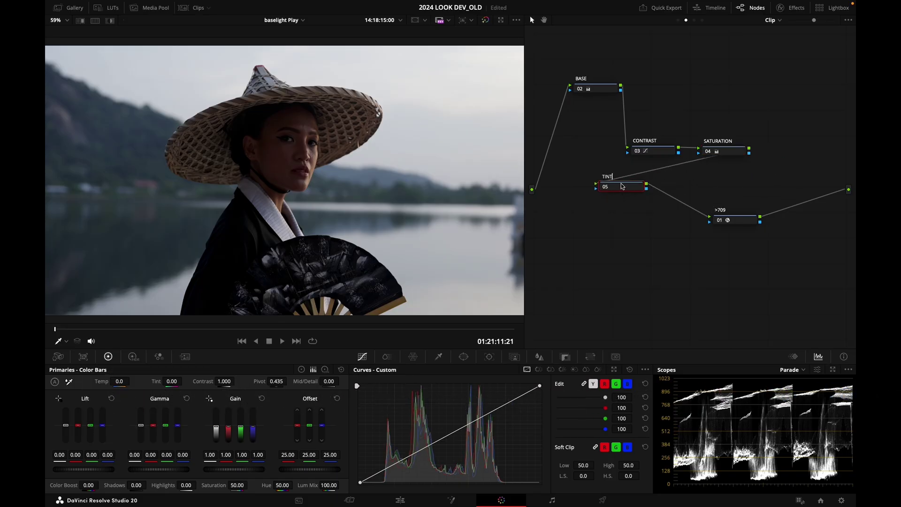
key(Return)
Pull down a point on the red curve for a cyan cast, in the enlarged curve editor.
click(605, 384)
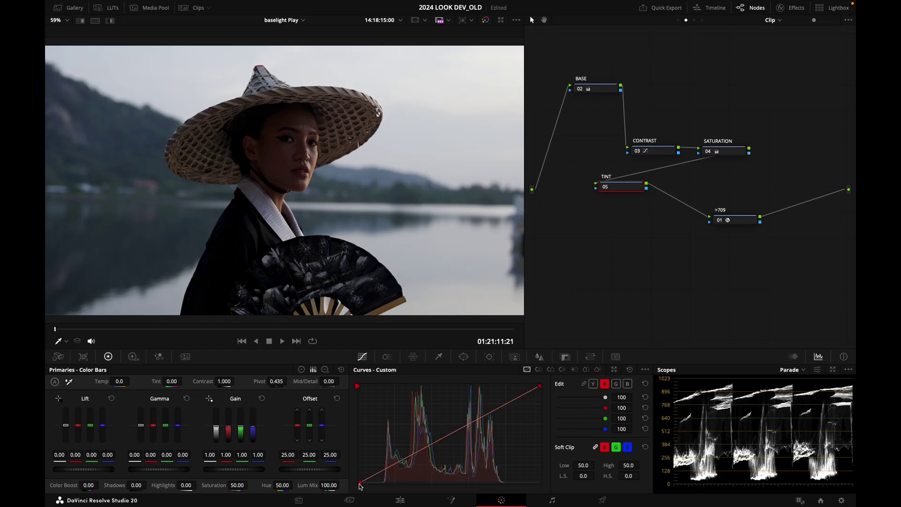
click(419, 465)
drag(419, 452, 381, 475)
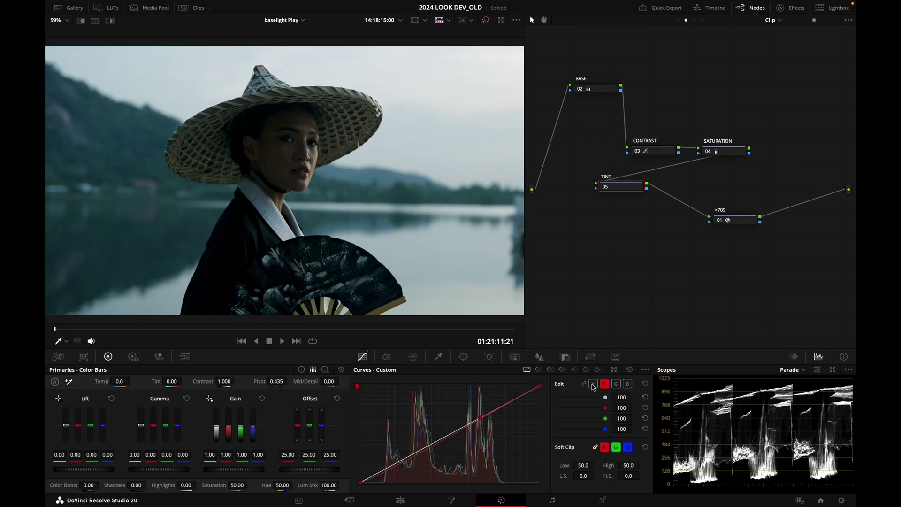
click(614, 370)
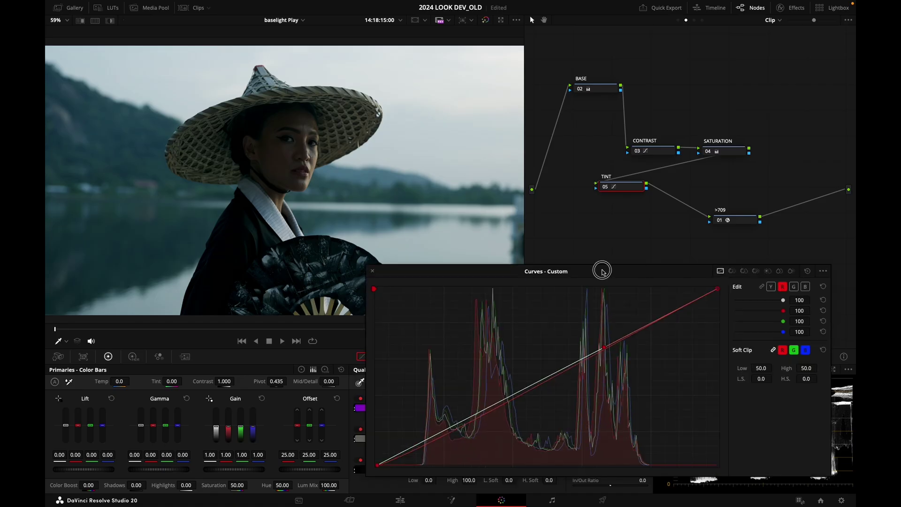
drag(600, 270, 572, 272)
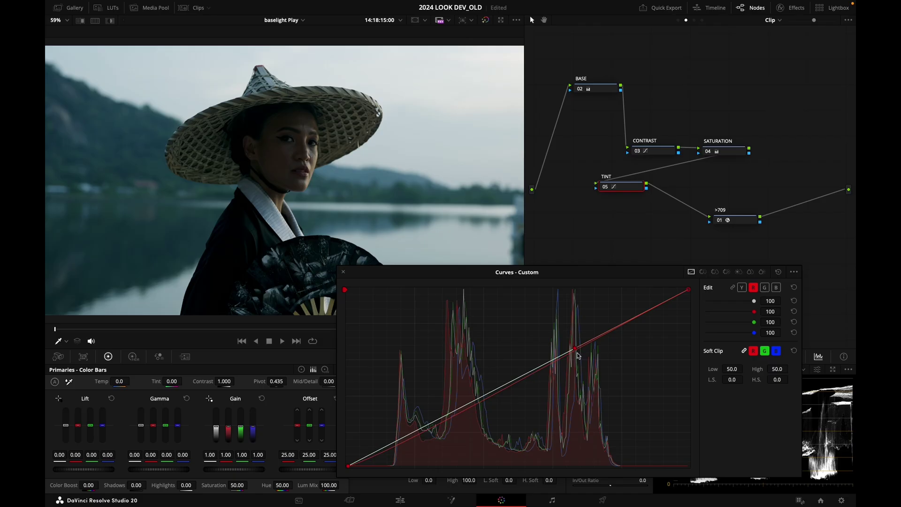
drag(573, 350, 465, 399)
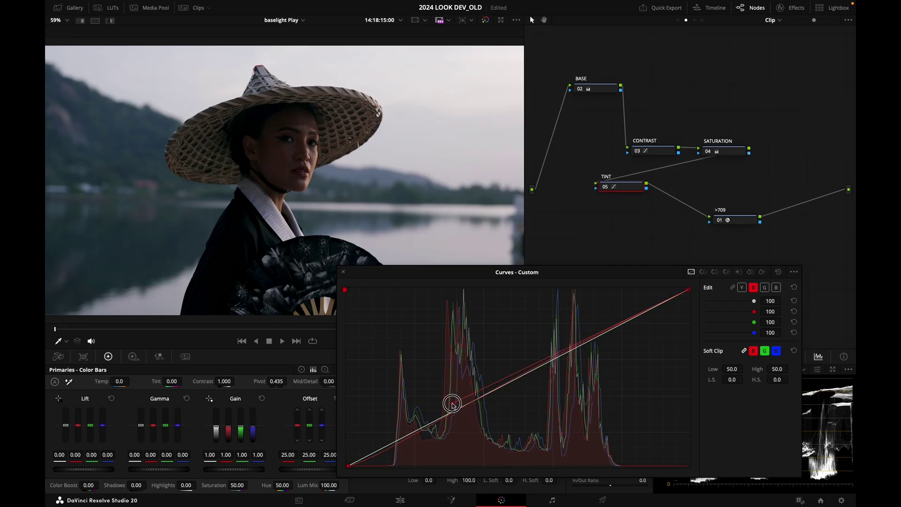
Drag the red curve point back toward the diagonal to soften the cyan tint.
drag(446, 403, 445, 410)
Restore the curve editor, move the >709 node lower, and toggle TINT, CONTRAST and SATURATION to compare.
click(343, 272)
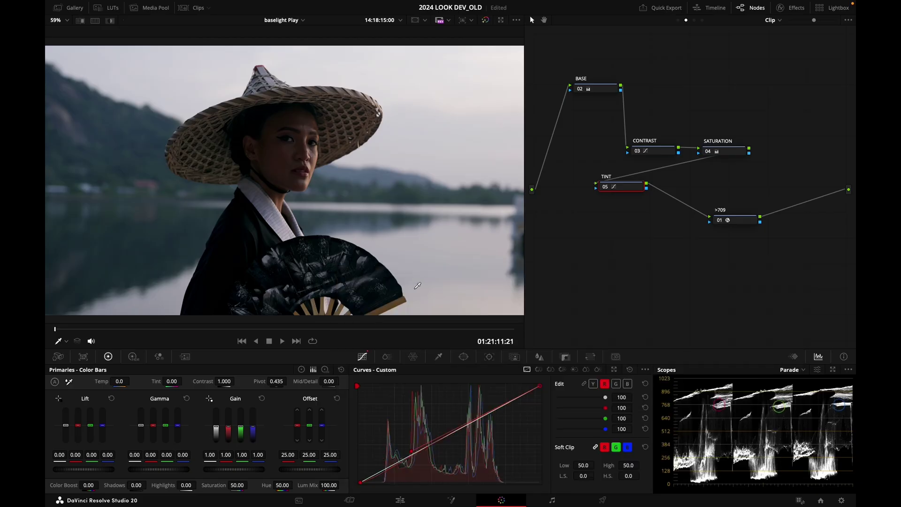
key(ctrl+d)
key(ctrl+d)
key(ctrl+d)
key(ctrl+d)
drag(759, 224, 759, 255)
click(659, 151)
drag(575, 136, 767, 211)
key(ctrl+d)
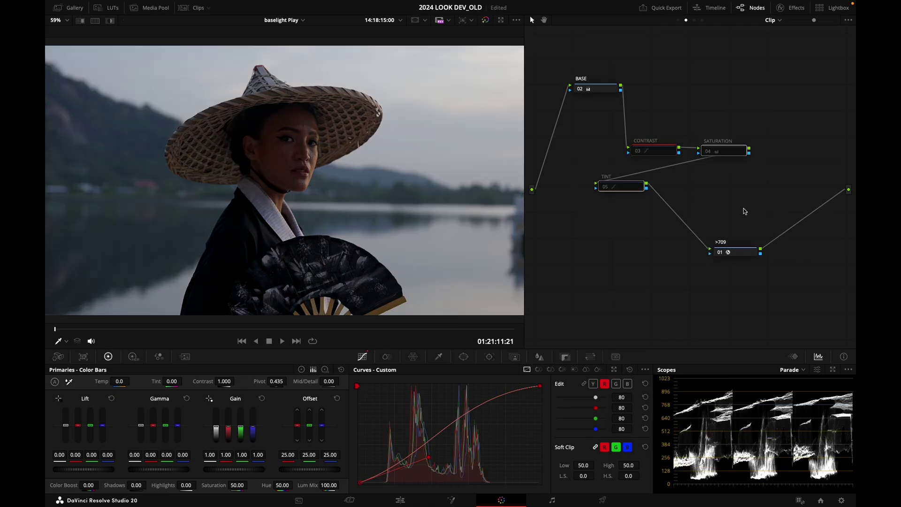
key(ctrl+d)
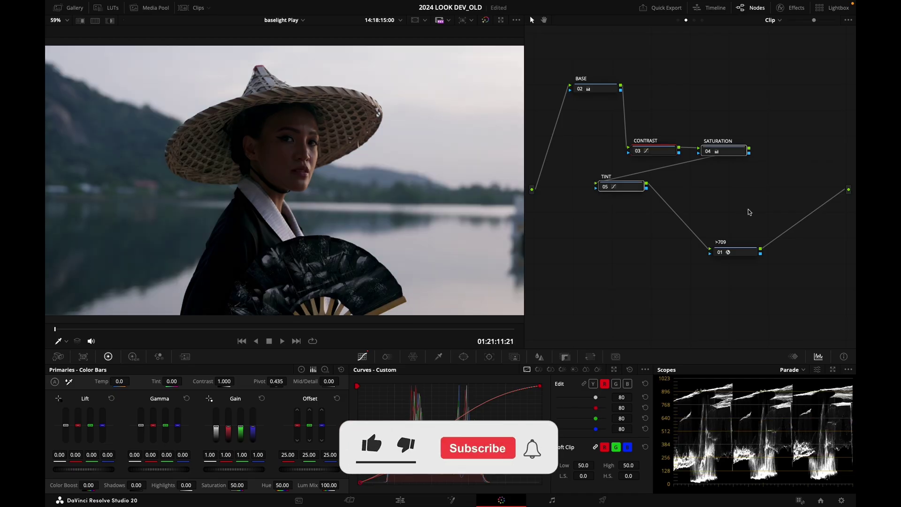
key(ctrl+d)
key(ctrl+d)
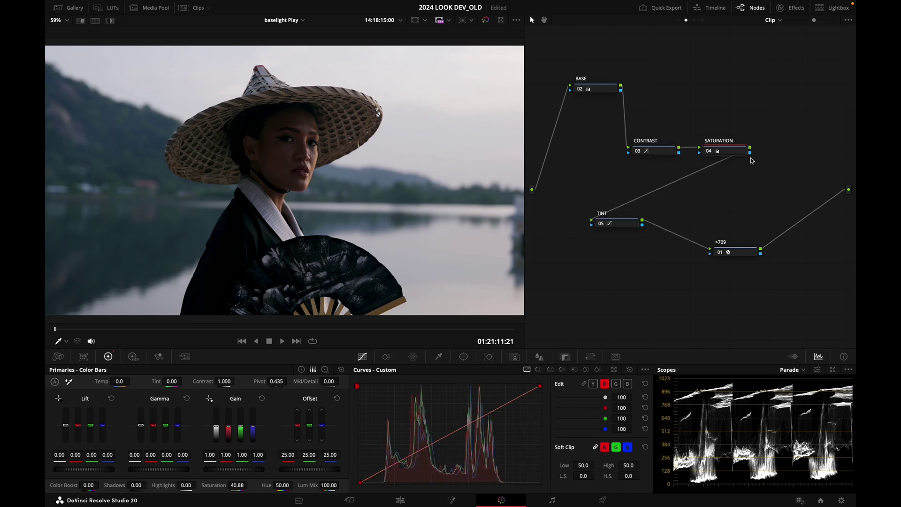
Add node 06 between SATURATION and TINT and label it WARPER.
key(alt+s)
drag(765, 152, 710, 197)
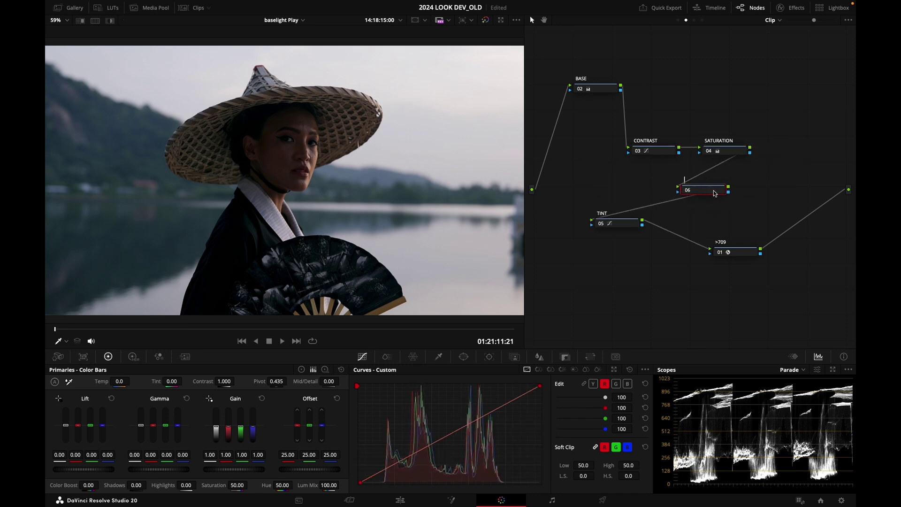
text(WARPER)
key(Return)
Show the Color Warper in Hue-Saturation mode as a floating window moved off the viewer.
click(413, 357)
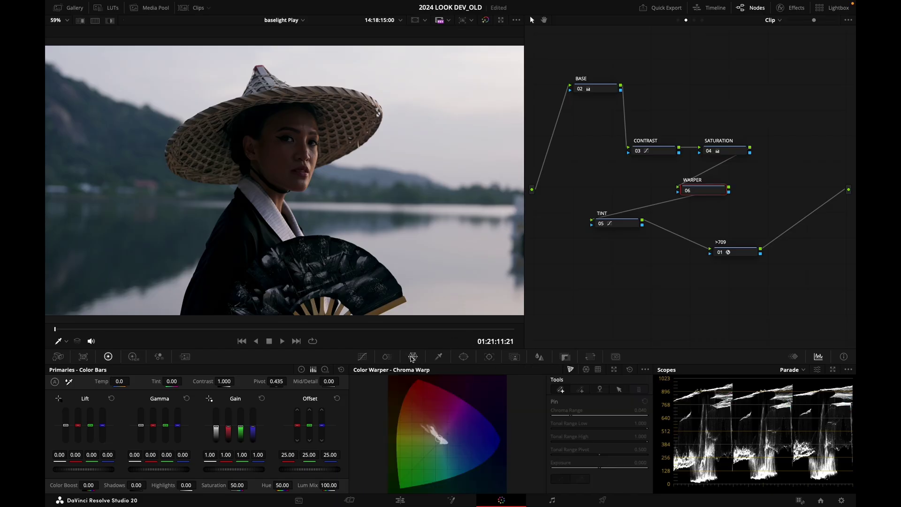
click(587, 371)
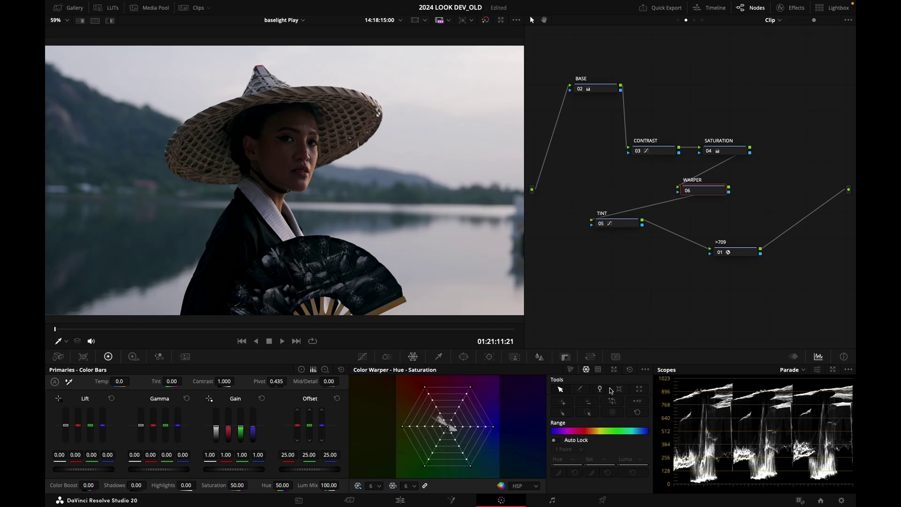
click(614, 370)
drag(388, 153, 532, 206)
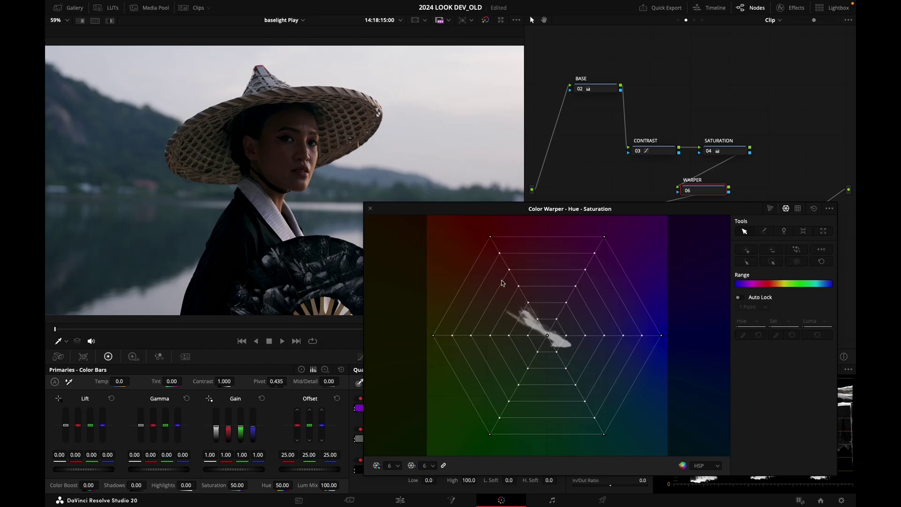
Lower the upper-left grid spoke's saturation to -0.10 and toggle WARPER to compare.
drag(469, 222, 487, 251)
drag(789, 320, 690, 330)
key(ctrl+d)
key(ctrl+d)
key(ctrl+d)
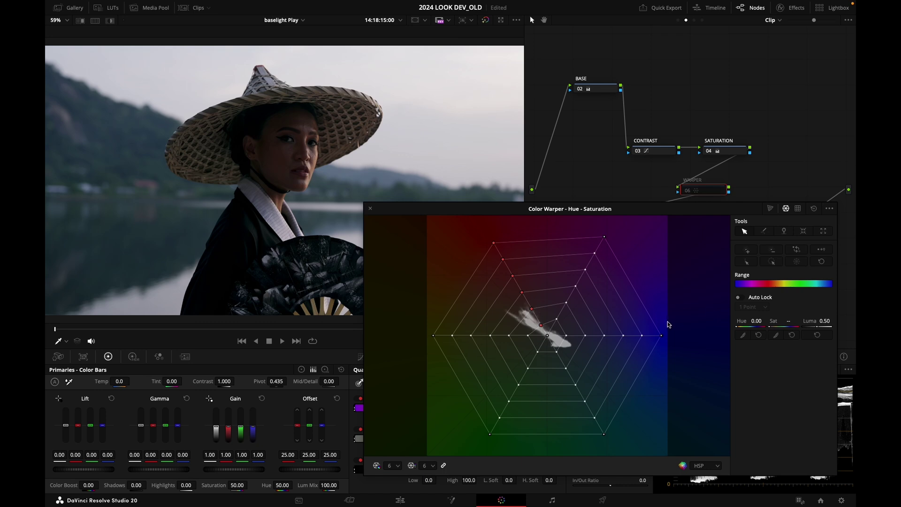
key(ctrl+d)
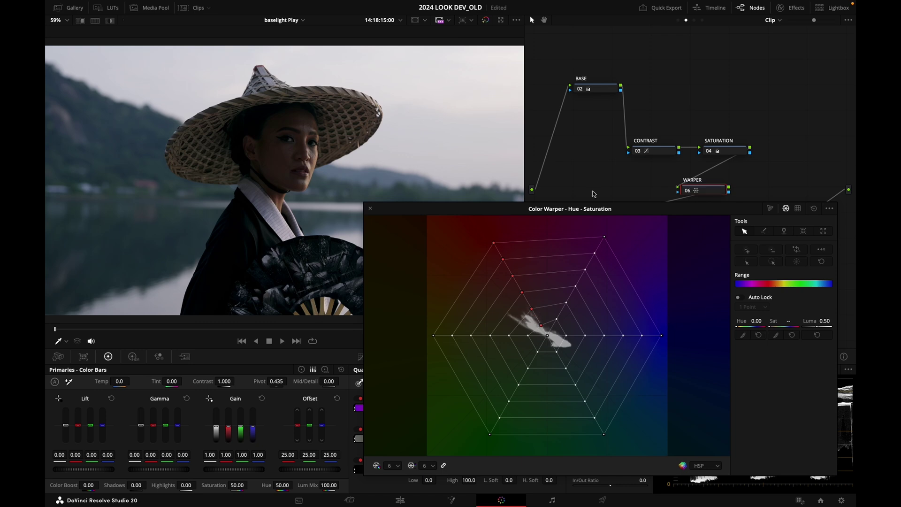
Dock the warper back and line up the >709, BASE and SATURATION nodes in a column.
click(369, 207)
drag(725, 252, 716, 248)
drag(607, 89, 594, 81)
drag(734, 147, 732, 153)
Combine all the grading nodes after BASE into one compound node.
click(662, 150)
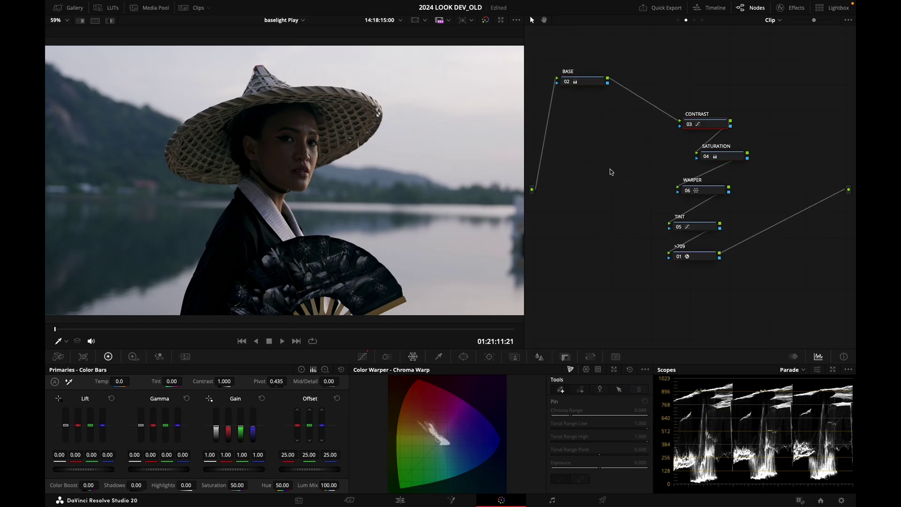
drag(589, 101, 717, 258)
right_click(708, 256)
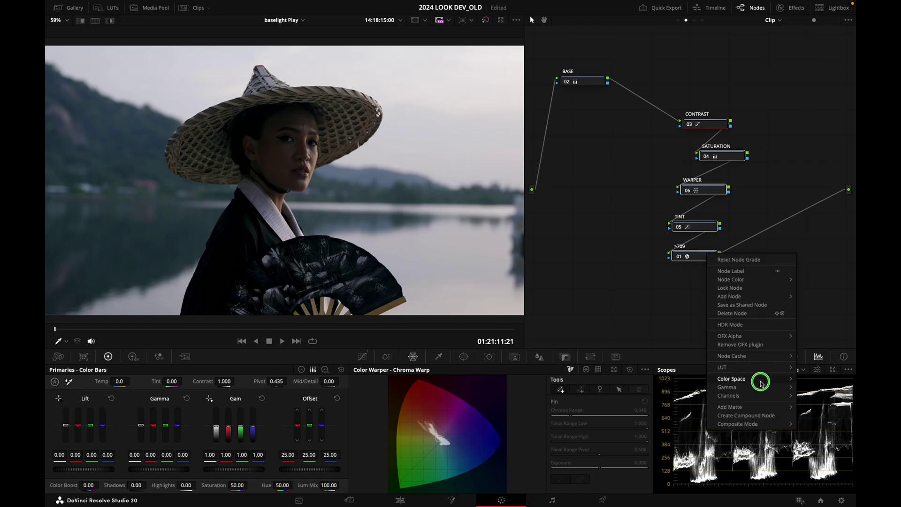
click(757, 416)
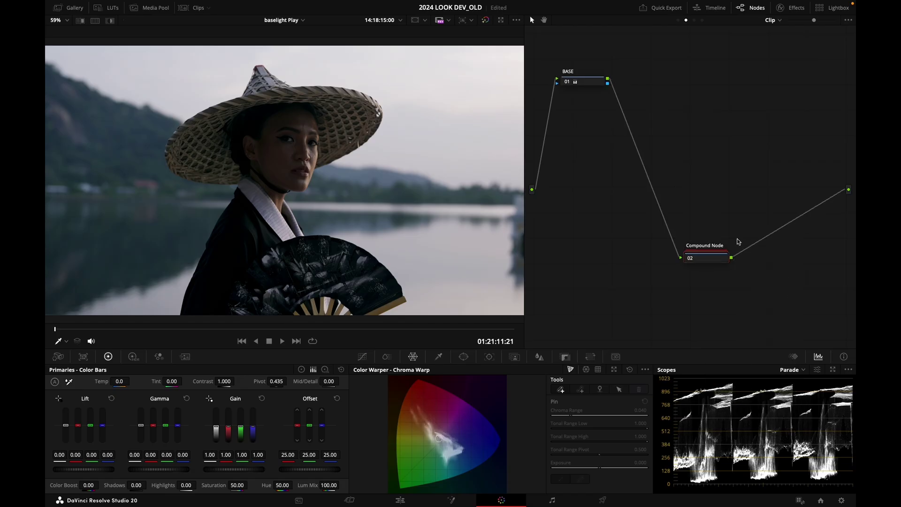
Label the compound node LOOK and toggle it off and on to compare.
double_click(668, 184)
text(LOOK)
key(Return)
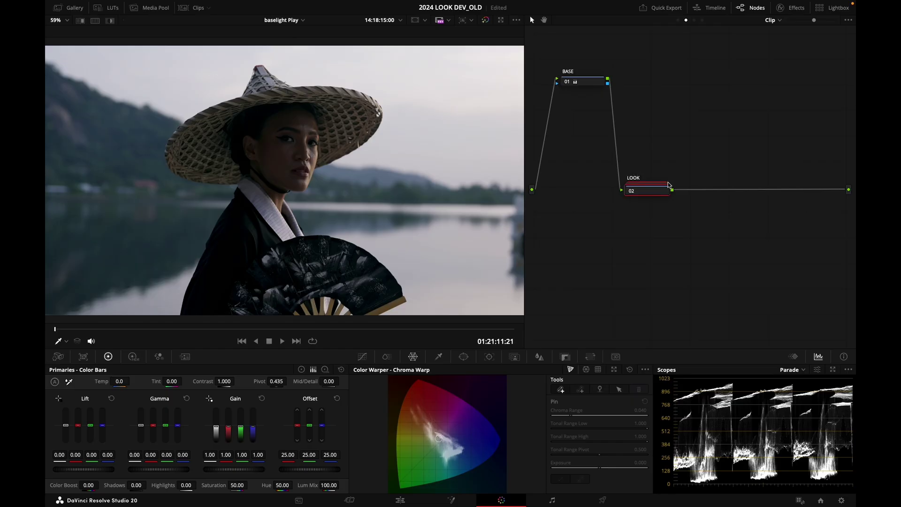
key(ctrl+d)
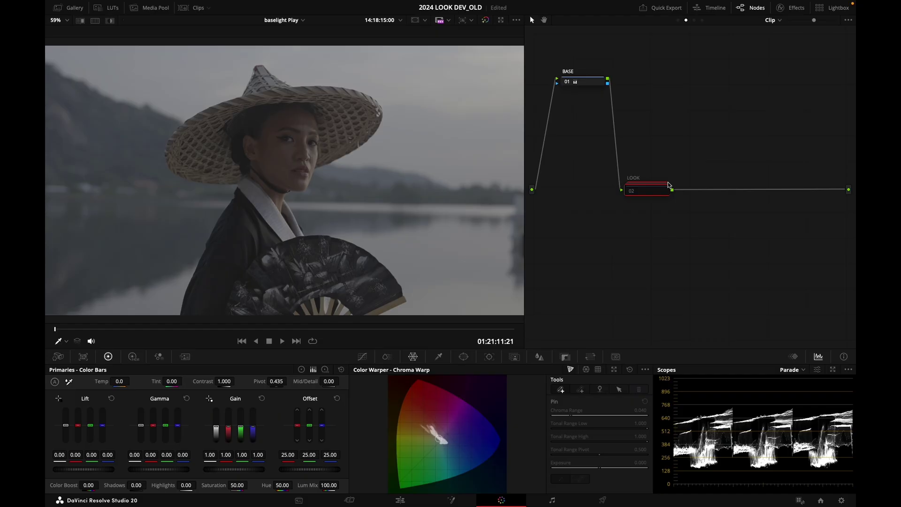
key(ctrl+d)
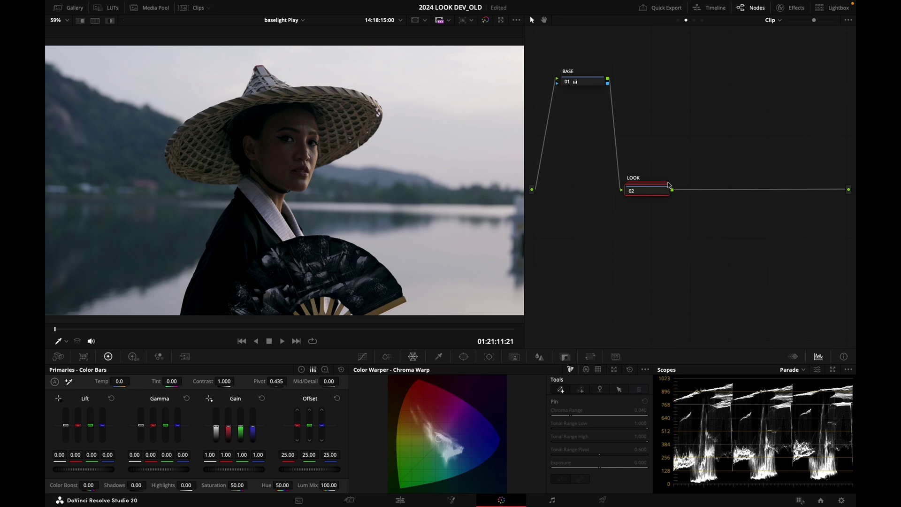
Disable the BASE node, move LOOK up beside it, and show the clip thumbnail strip.
key(shift+semicolon)
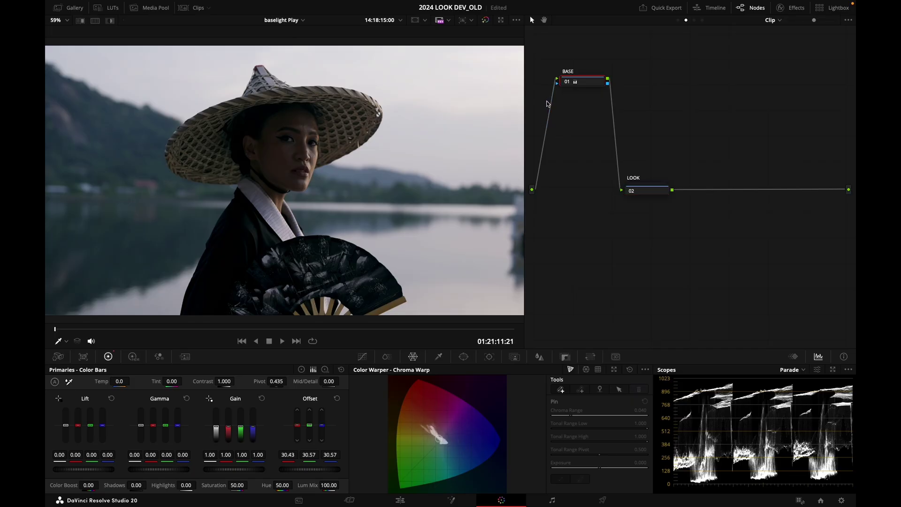
key(ctrl+d)
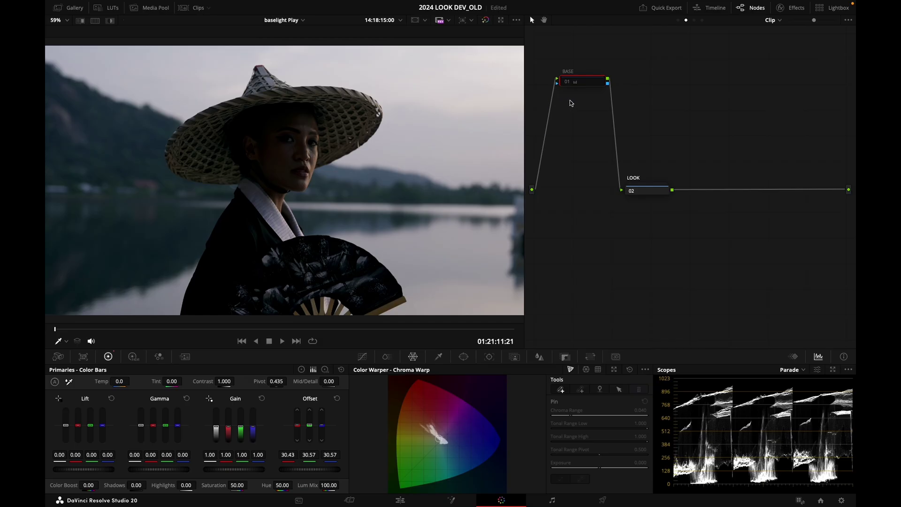
drag(581, 85, 584, 83)
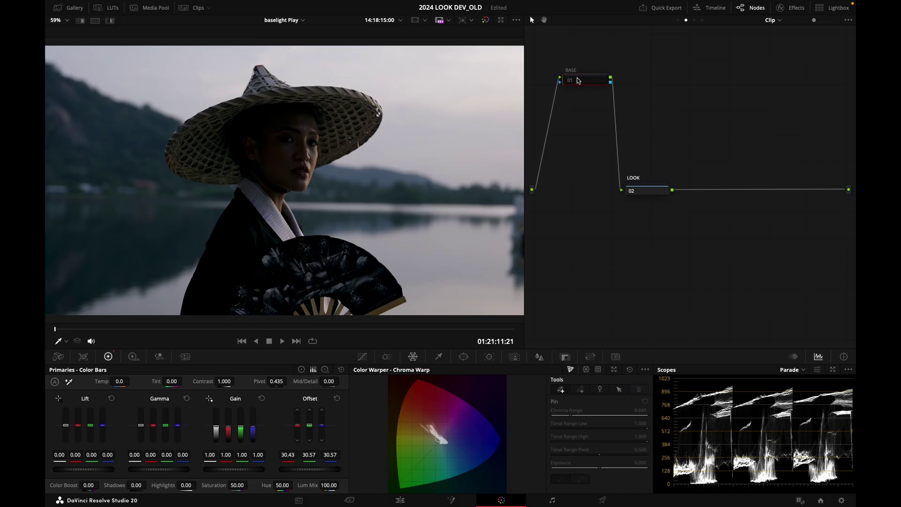
drag(631, 186, 619, 133)
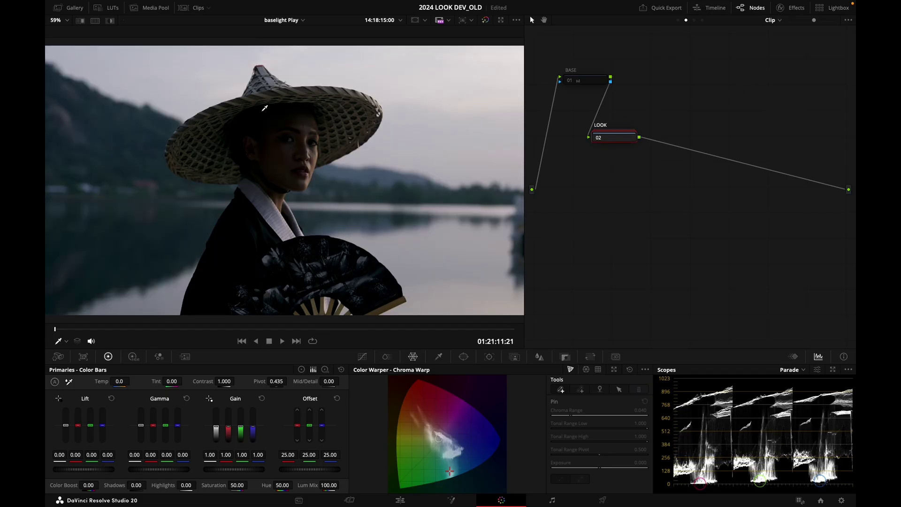
click(198, 8)
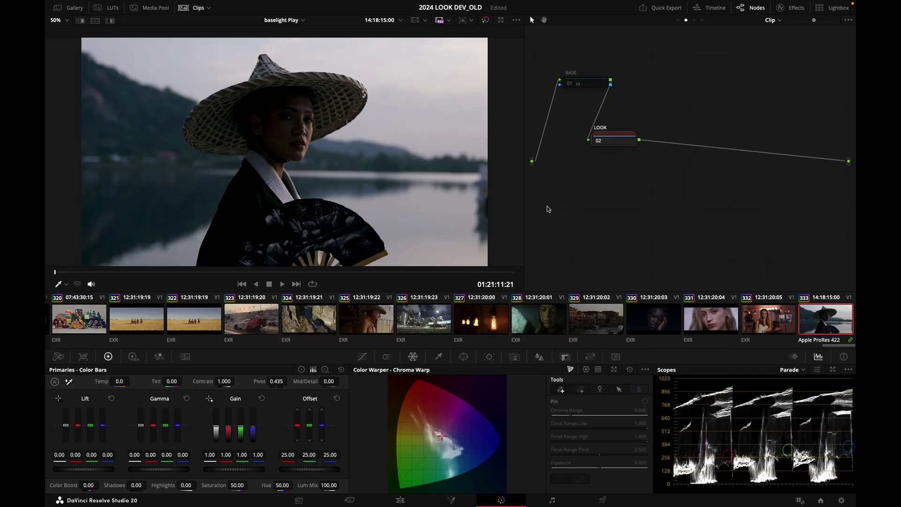
Generate a 33 Point Cube LUT from the clip's grade and save it as LUT_LOOK.
right_click(817, 321)
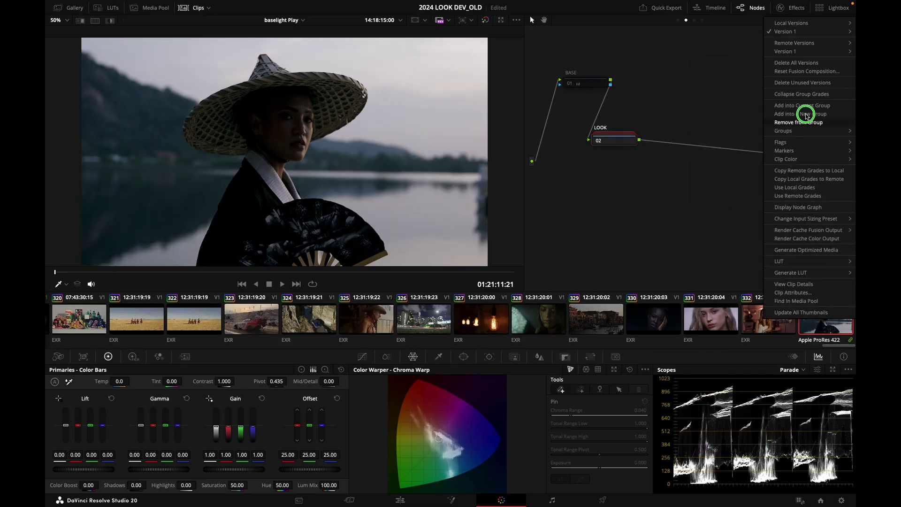
mouse_move(794, 272)
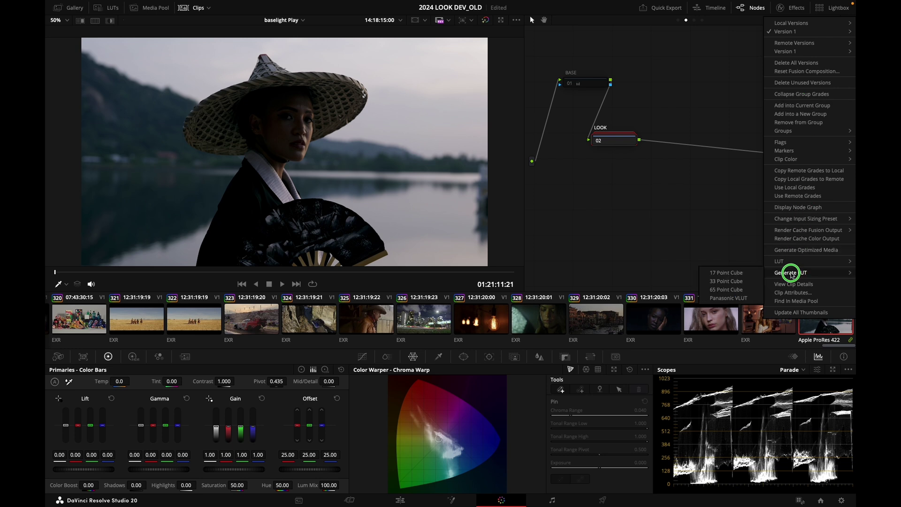
click(729, 284)
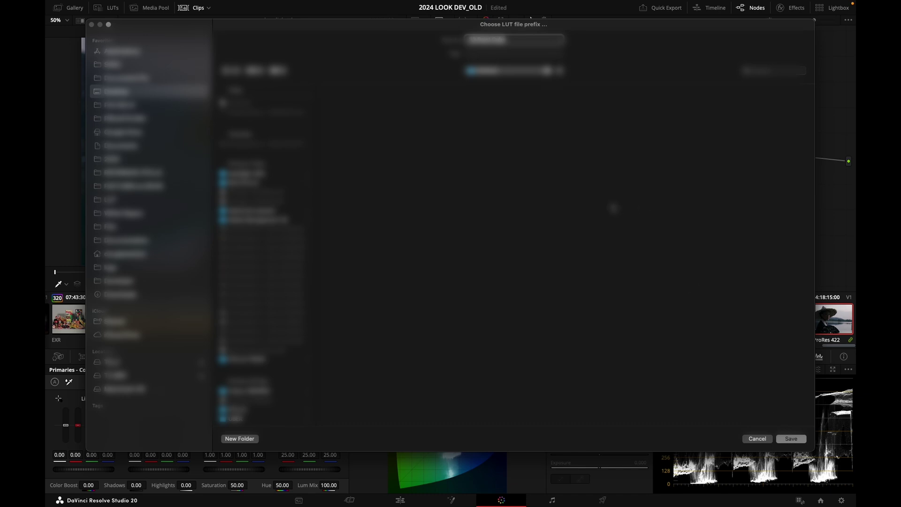
text(LUT)
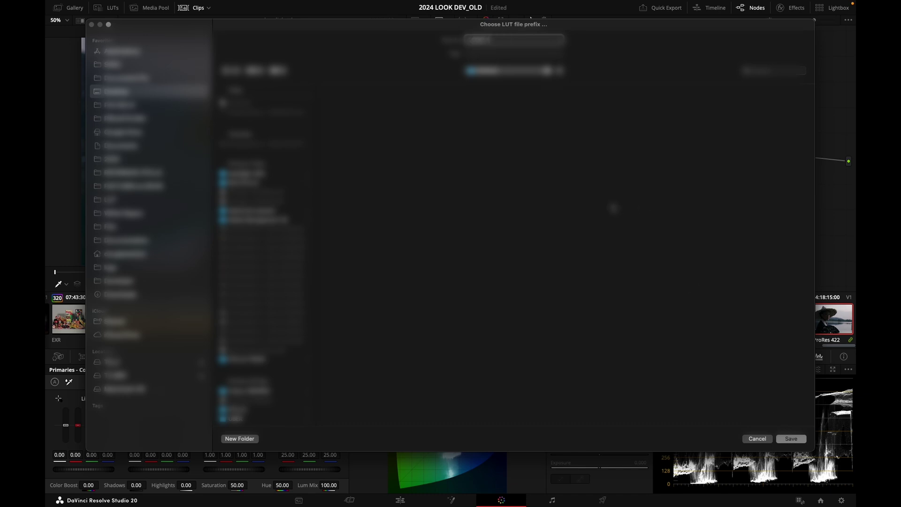
text(_LOOK)
key(Return)
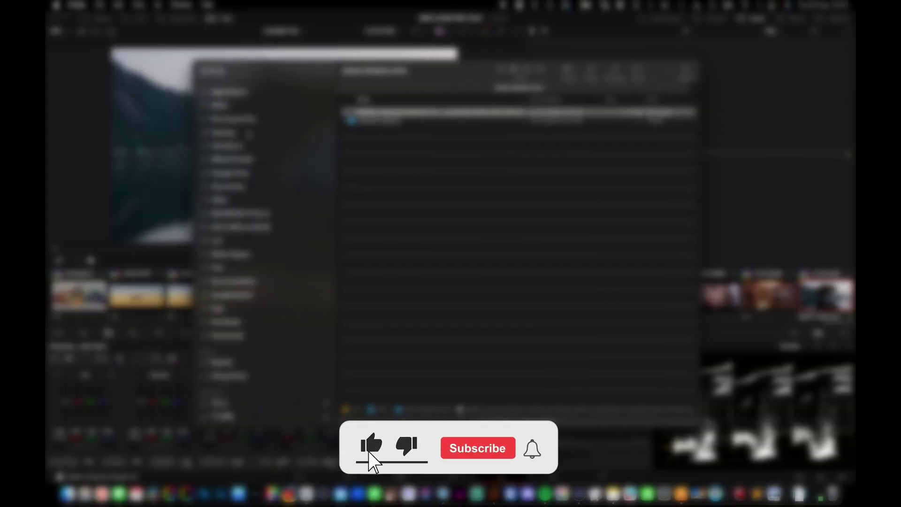
List the Desktop in Finder and select the exported LUT file.
click(224, 133)
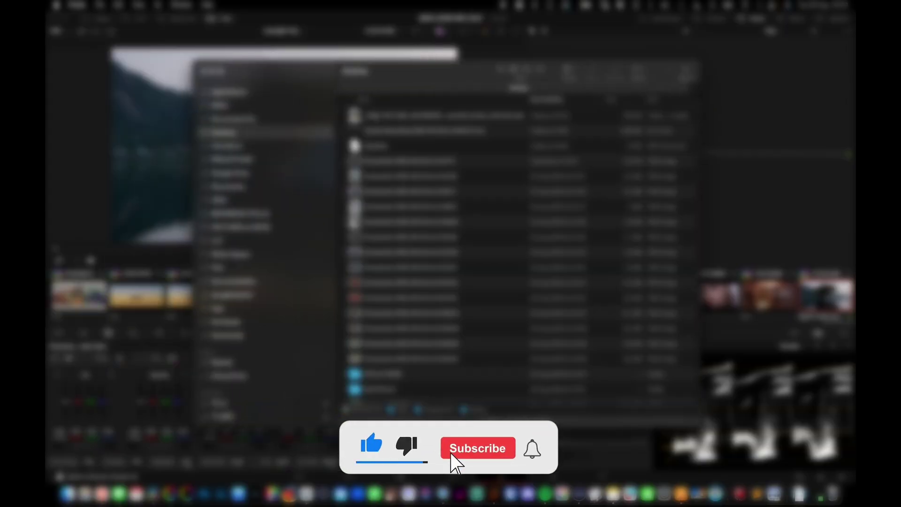
click(445, 115)
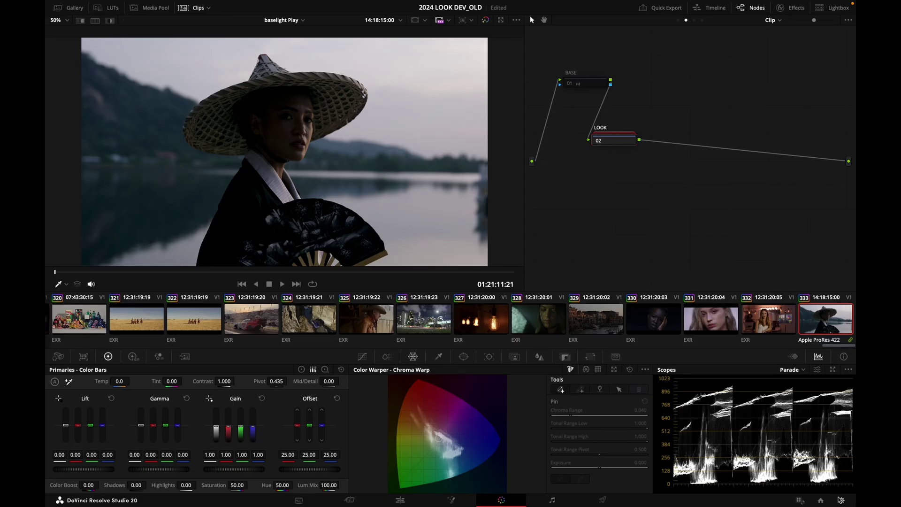
Update the Lookup Tables lists in Project Settings' Color Management and save the settings.
click(841, 500)
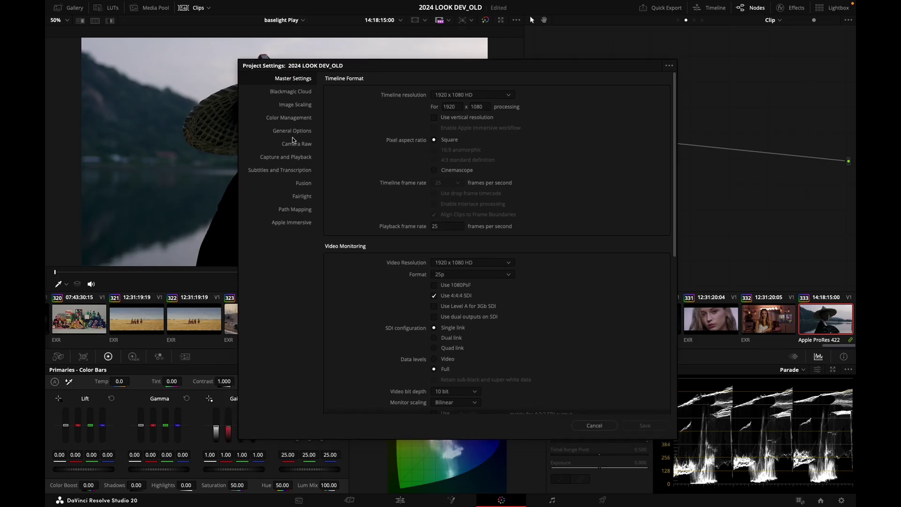
click(294, 119)
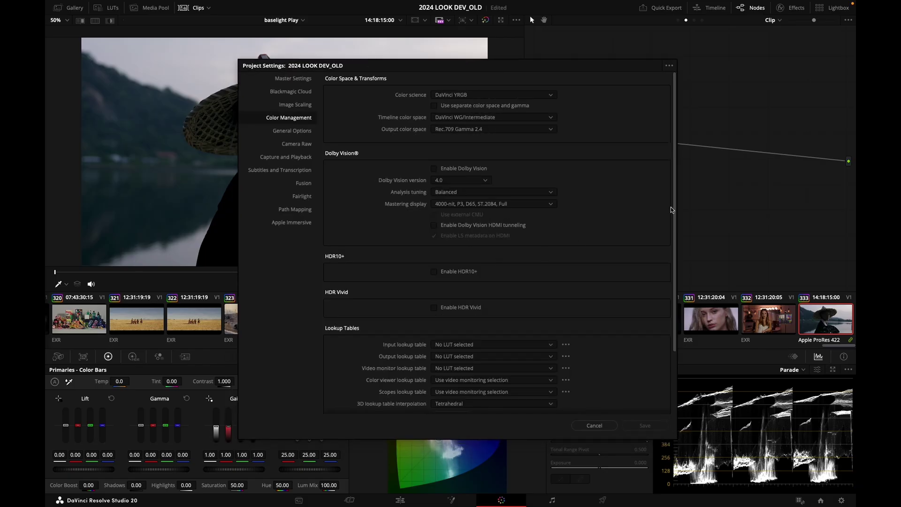
drag(672, 210, 501, 342)
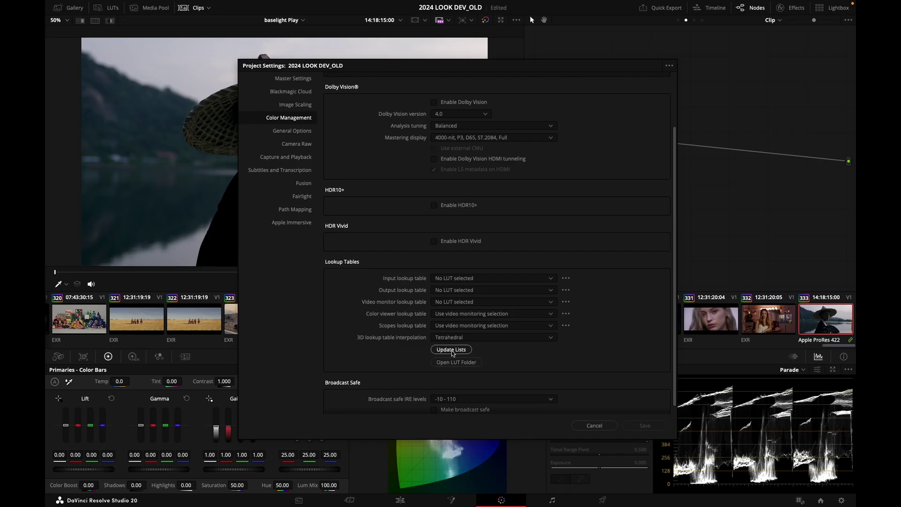
click(451, 351)
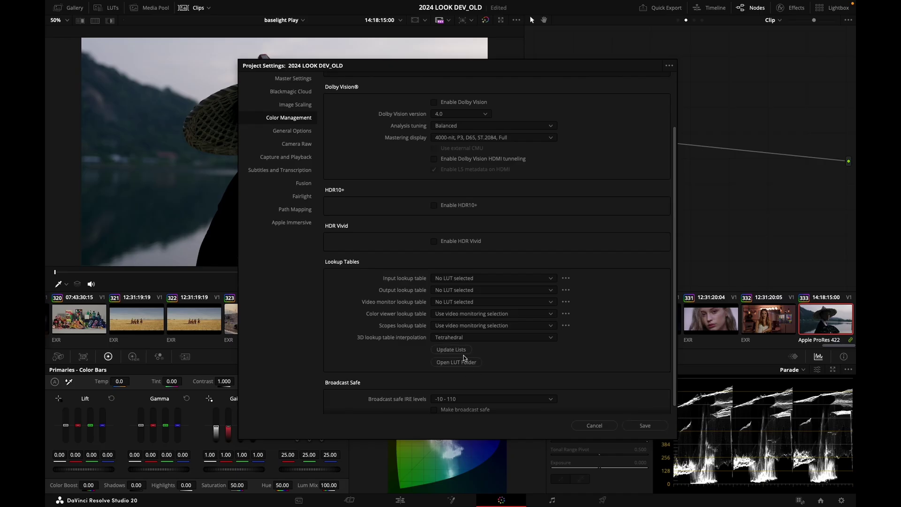
click(647, 425)
mouse_move(693, 86)
mouse_down()
mouse_move(703, 87)
mouse_move(690, 86)
mouse_up()
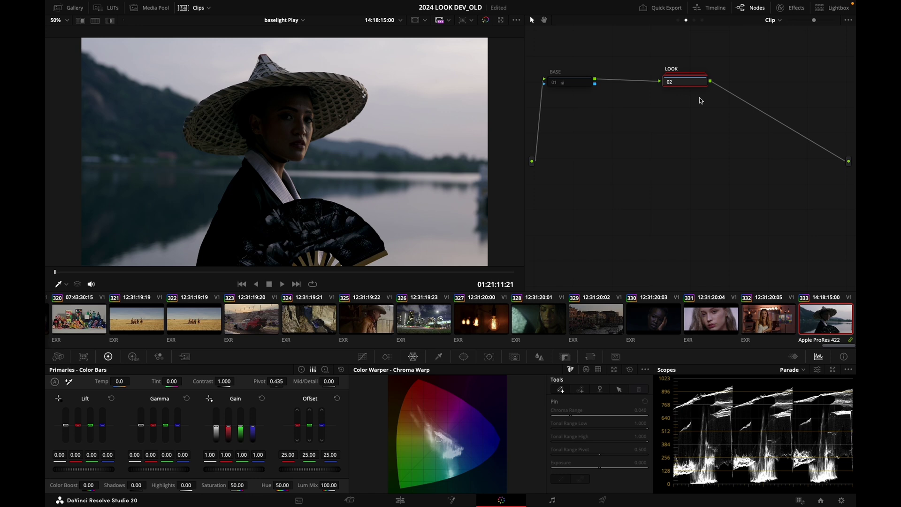
Add layer node 04 below the LOOK node and arrange the two nodes.
key(alt+l)
click(689, 130)
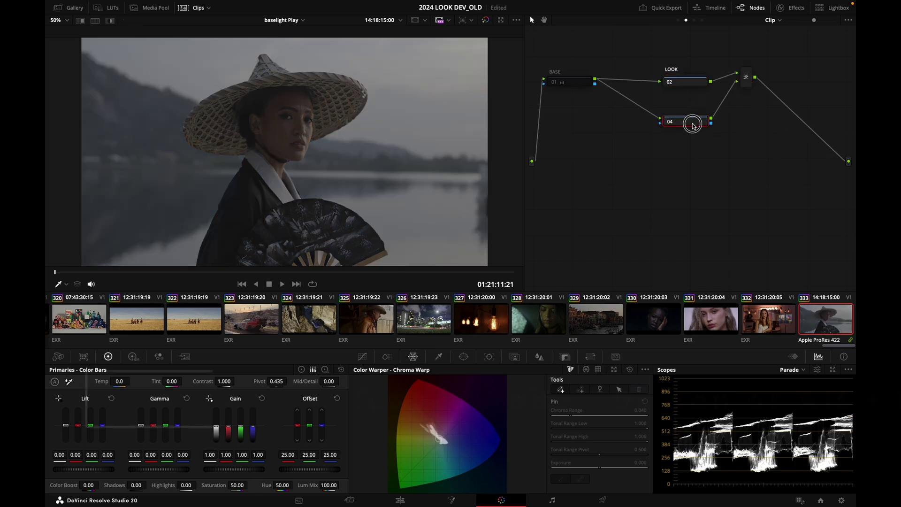
drag(689, 133, 691, 131)
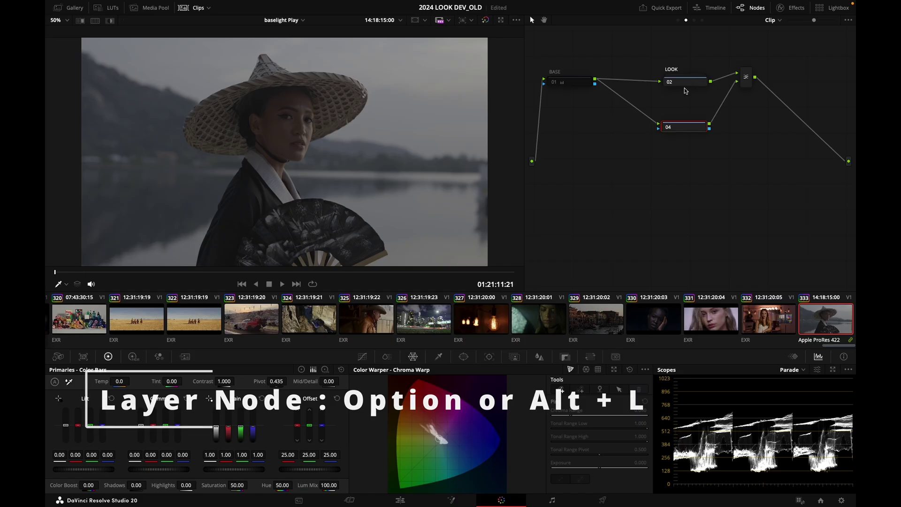
drag(686, 84, 688, 68)
Toggle layer node 04 off and on to compare, tidying its position beside LOOK.
click(688, 129)
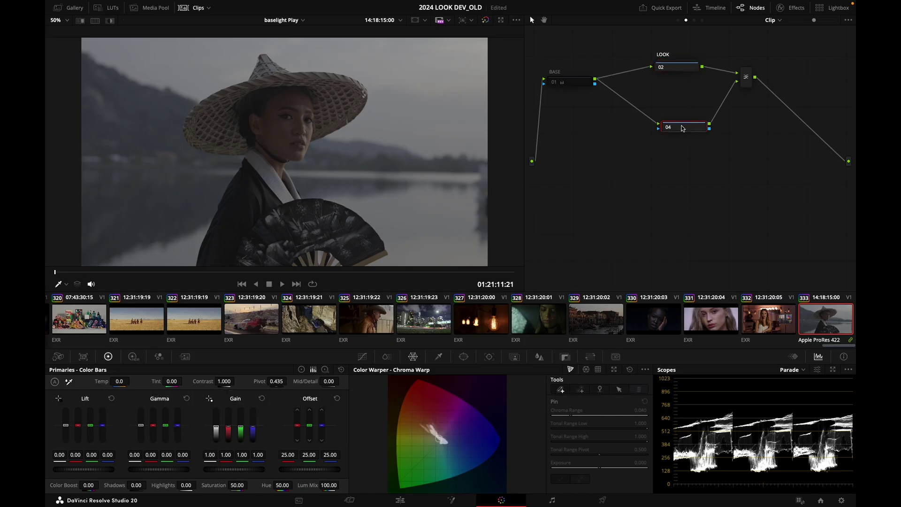
key(ctrl+d)
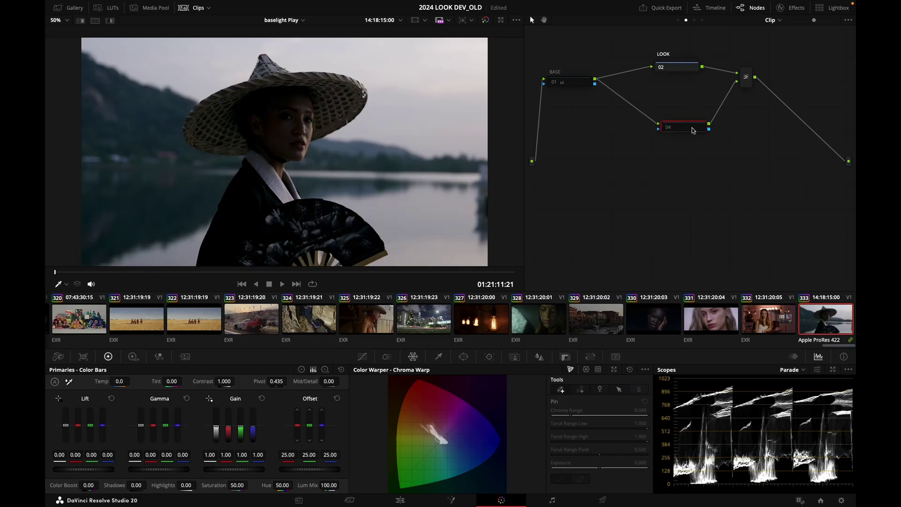
drag(698, 133, 694, 133)
drag(686, 68, 690, 66)
drag(682, 128, 682, 130)
key(ctrl+d)
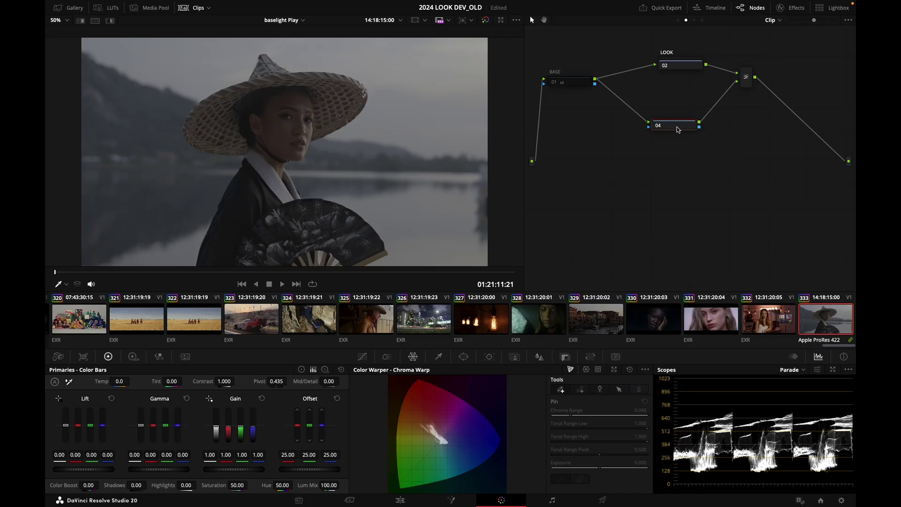
drag(679, 124, 677, 130)
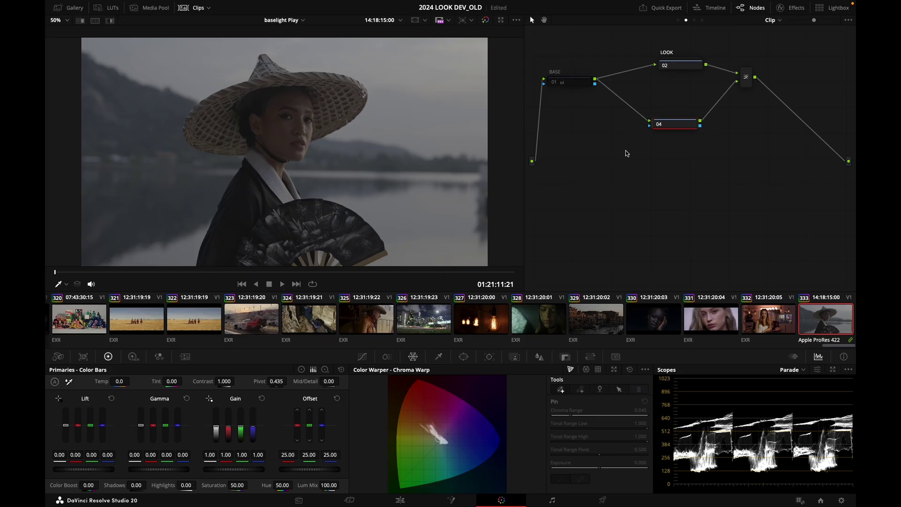
drag(666, 123, 668, 121)
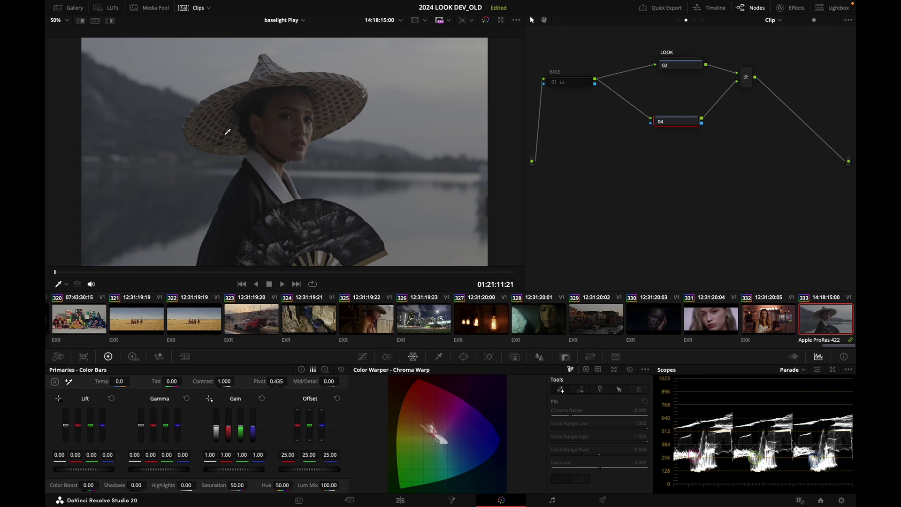
Apply the exported LUT from the LUT library to layer node 04.
click(107, 7)
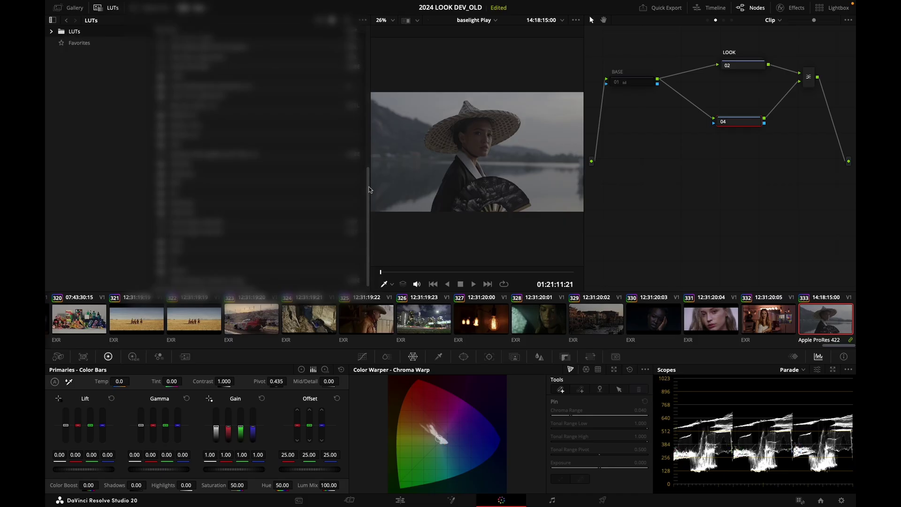
mouse_move(368, 190)
mouse_down()
mouse_move(368, 169)
mouse_move(368, 188)
mouse_move(367, 178)
mouse_up()
double_click(162, 87)
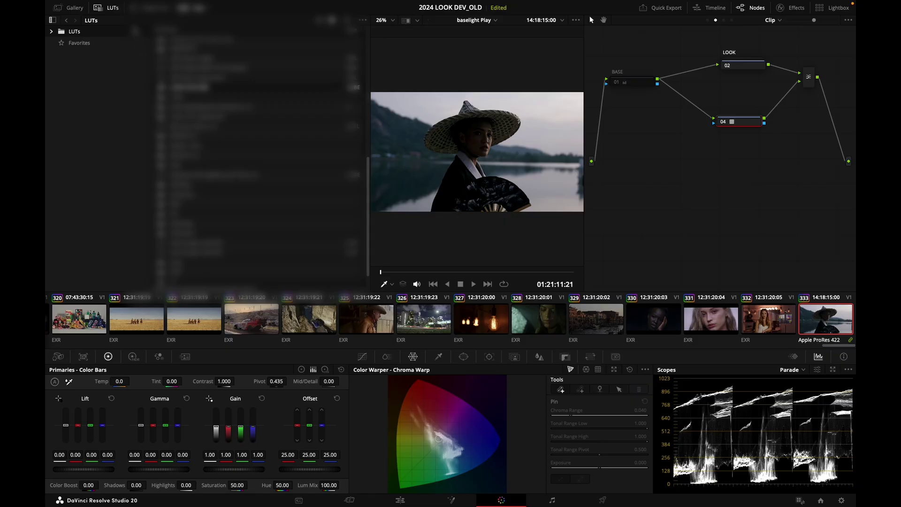
click(107, 7)
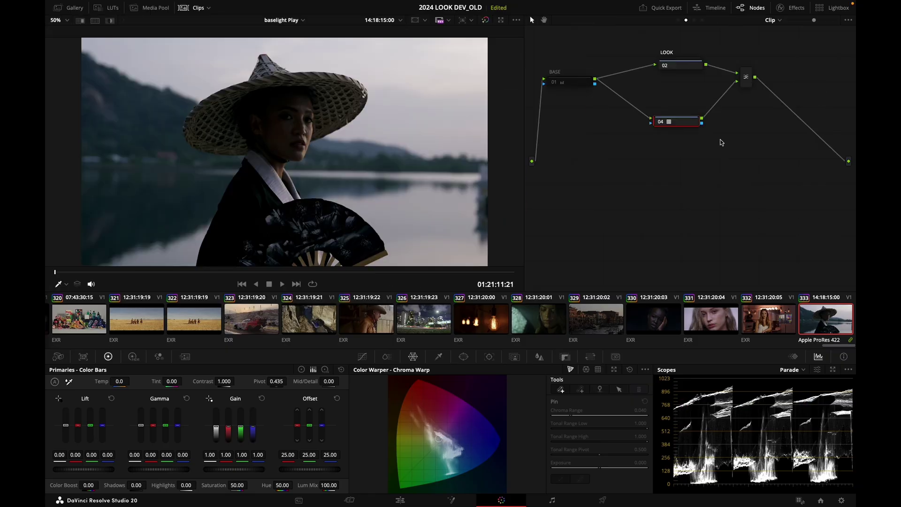
mouse_move(681, 122)
mouse_down()
mouse_move(689, 118)
mouse_move(681, 122)
mouse_up()
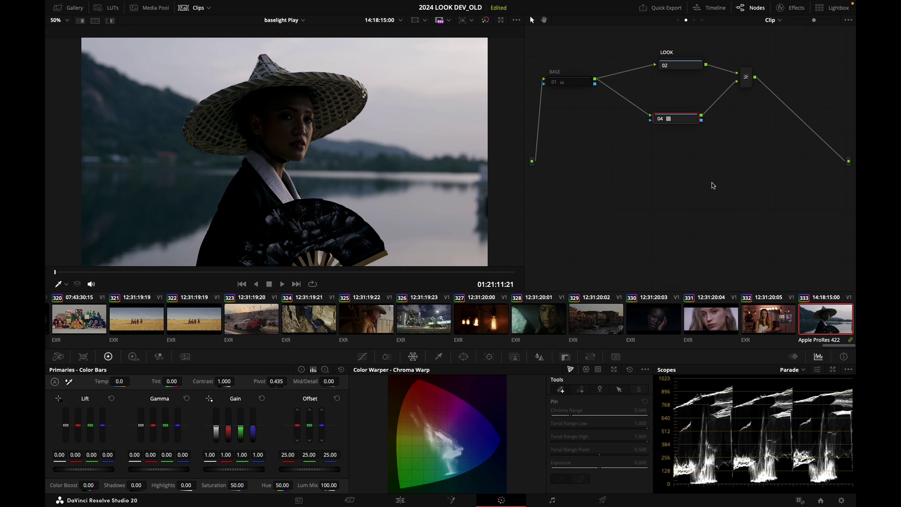
Toggle layer node 04 off and on repeatedly to compare the LUT result with the ungraded image.
key(ctrl+d)
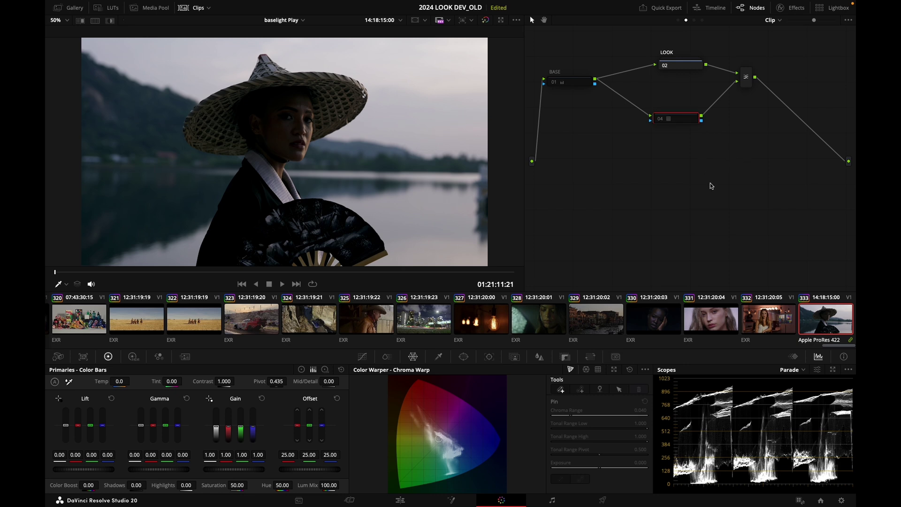
key(ctrl+d)
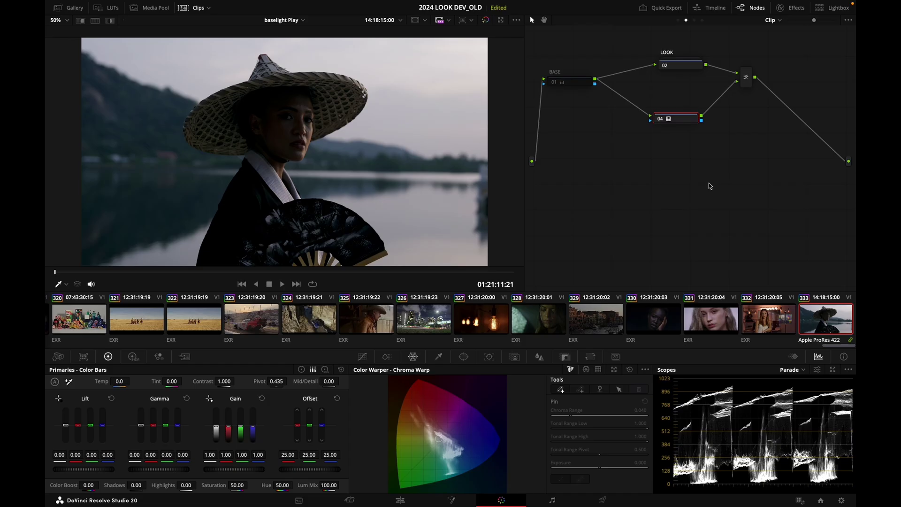
key(ctrl+d)
key(ctrl+d)
key(ctrl+d)
key(ctrl+d)
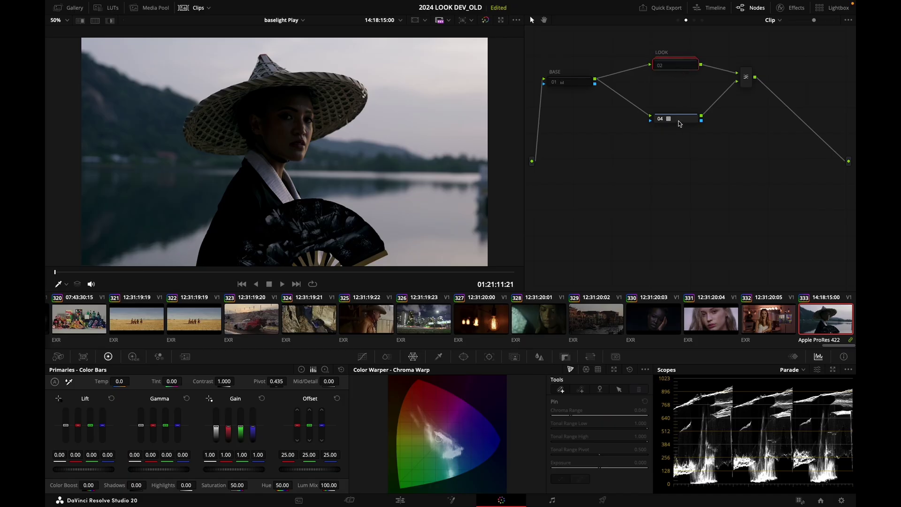
drag(678, 121, 686, 115)
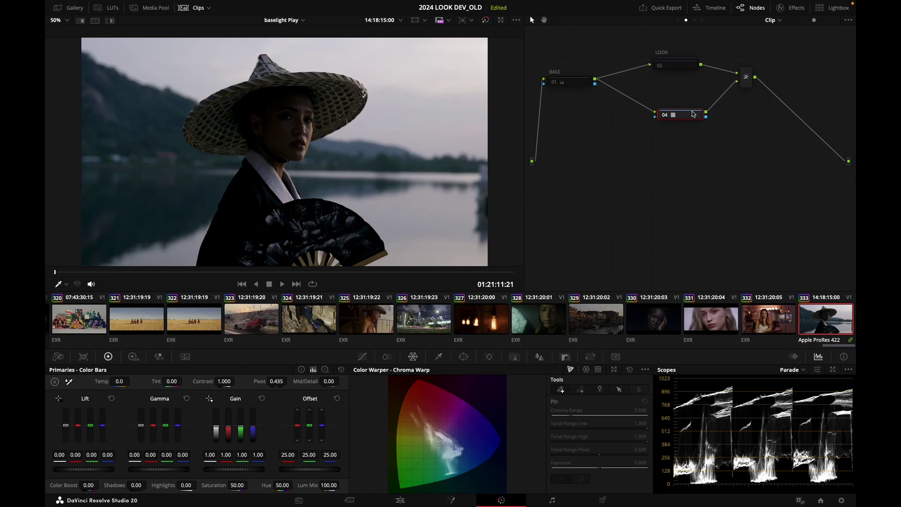
key(ctrl+d)
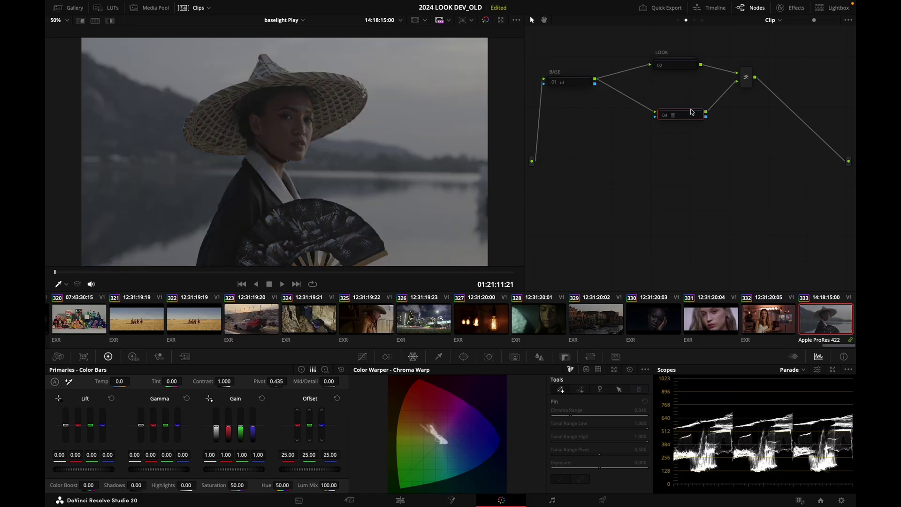
drag(681, 115, 681, 116)
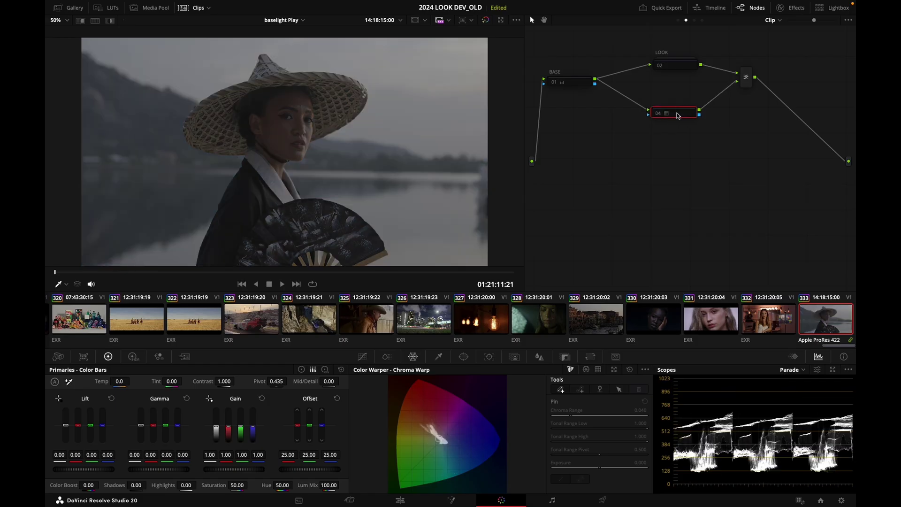
key(ctrl+d)
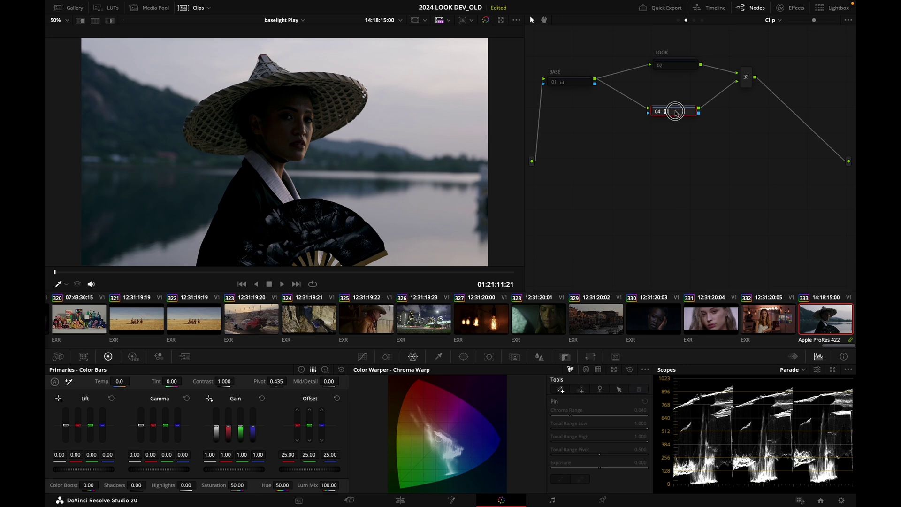
drag(673, 115, 679, 114)
Re-enable the BASE node and flick node 04 off and on once more to confirm the match.
click(578, 84)
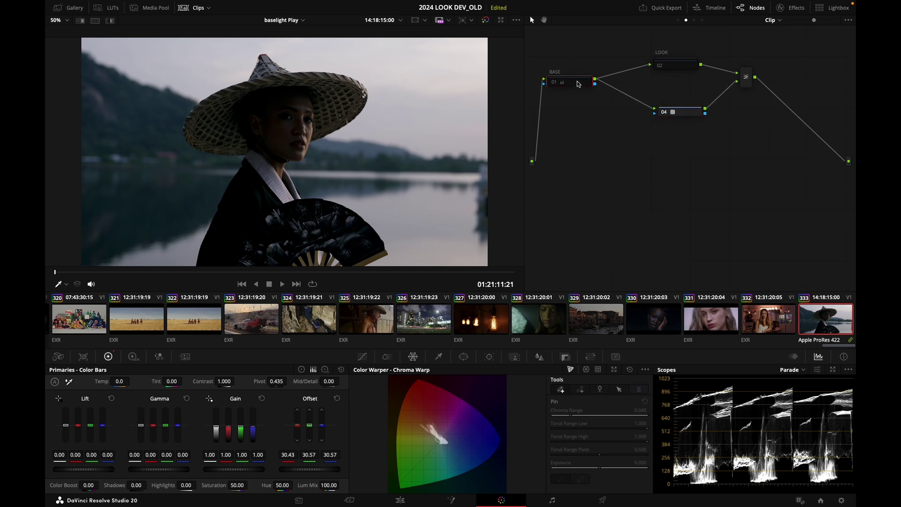
drag(577, 87, 579, 88)
key(ctrl+d)
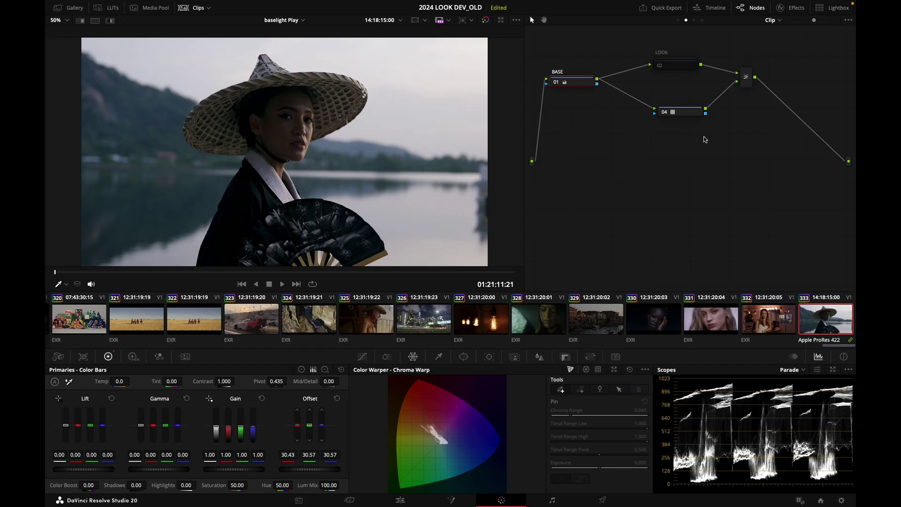
drag(684, 119, 678, 117)
key(ctrl+d)
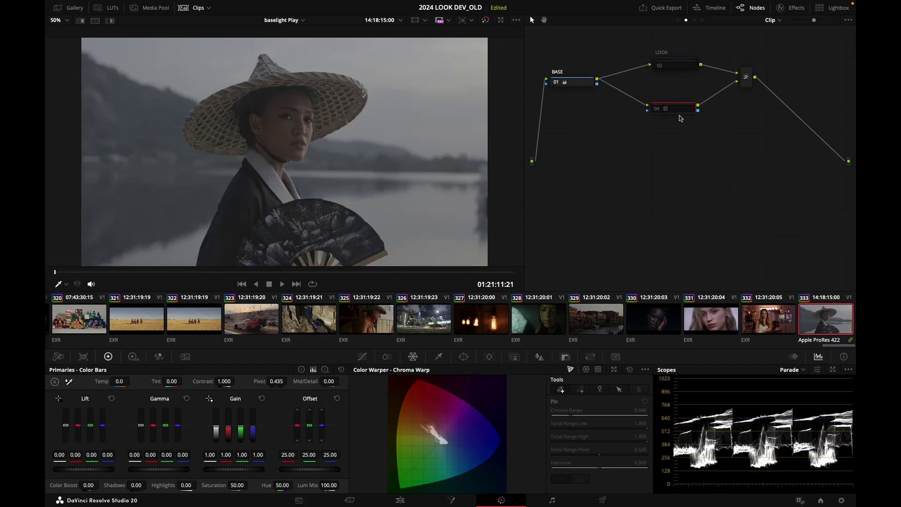
key(ctrl+d)
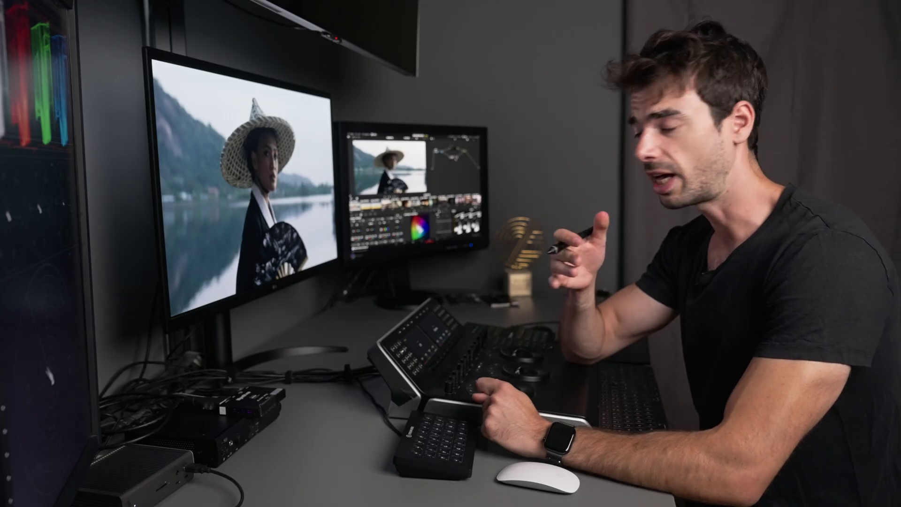